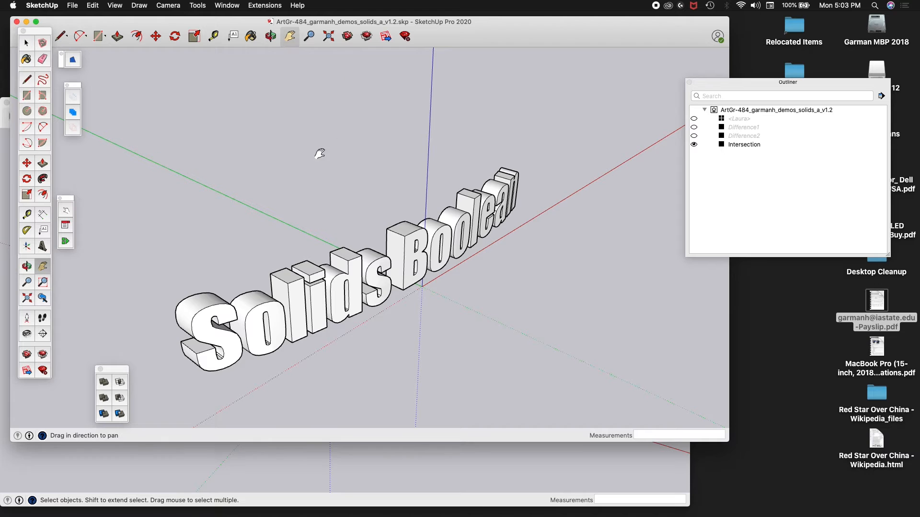
Examine the Solids Boolean 3D text from several angles and in the standard Front view with parallel projection.
left_click_drag(292, 195, 311, 176)
middle_click_drag(310, 177, 246, 281)
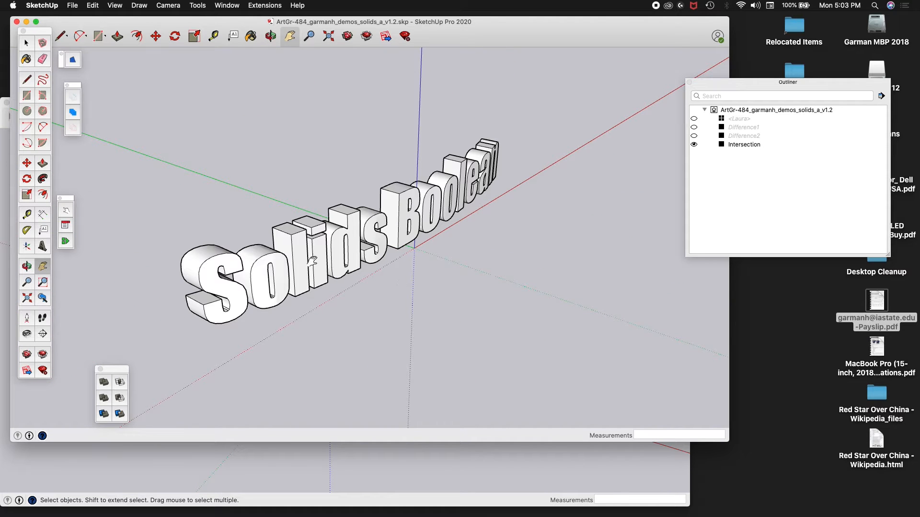
mouse_move(340, 339)
middle_mouse_down()
mouse_move(229, 287)
mouse_move(332, 336)
middle_mouse_up()
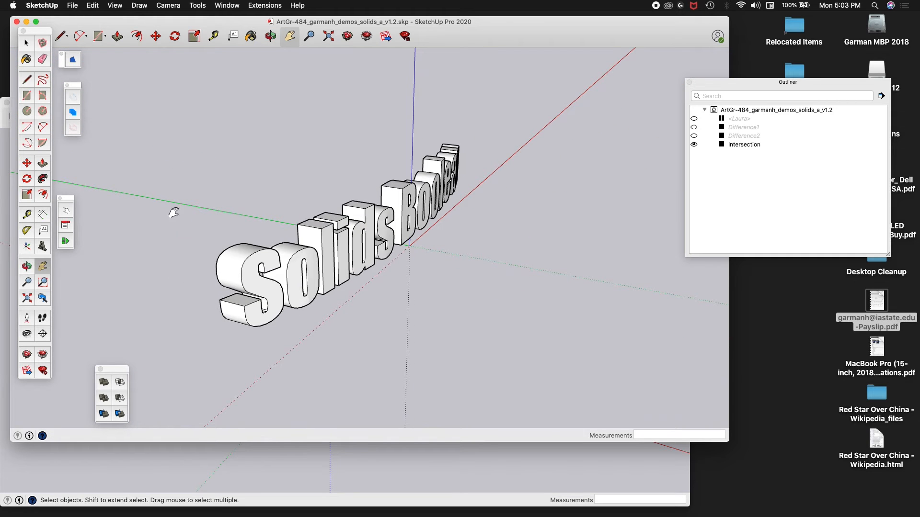
middle_click_drag(173, 209, 150, 249)
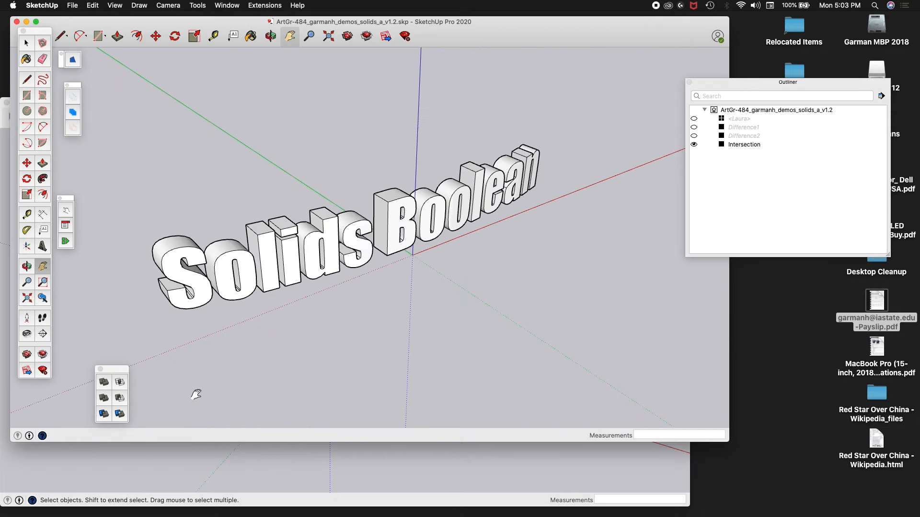
middle_click_drag(365, 183, 277, 154)
left_click(168, 6)
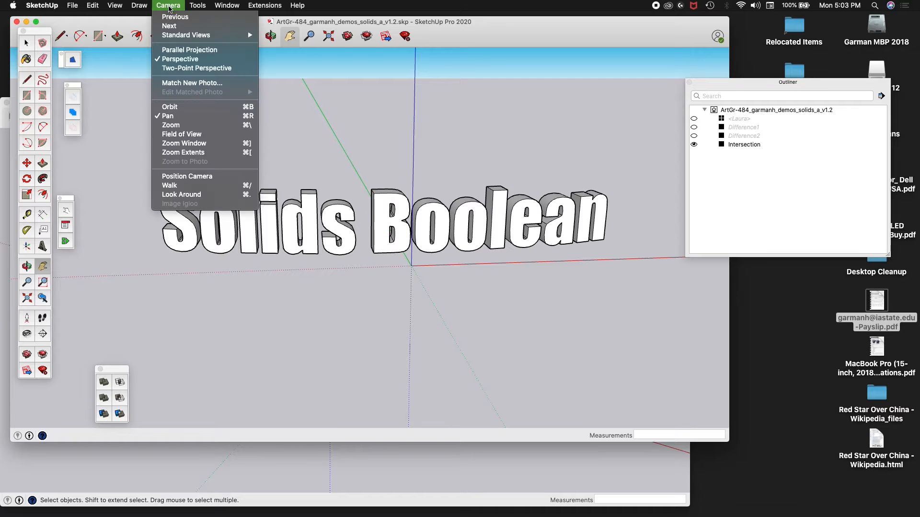
mouse_move(182, 35)
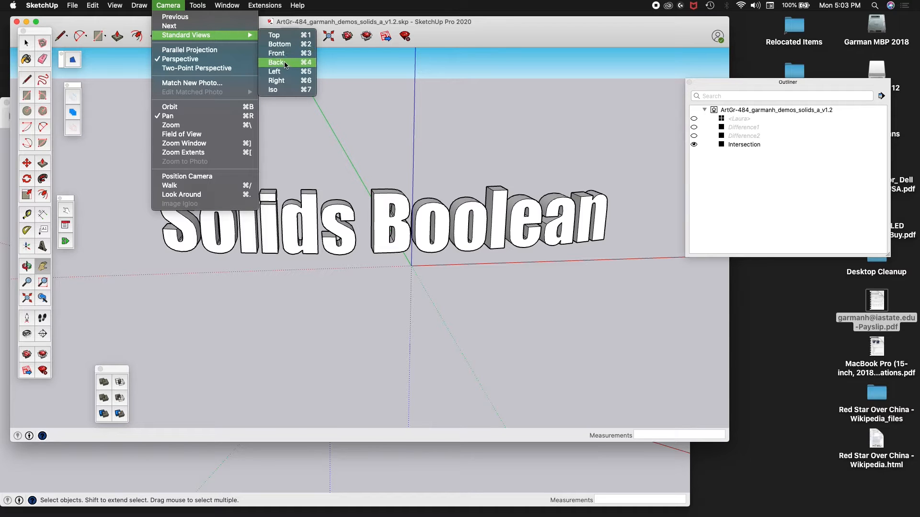
left_click(277, 53)
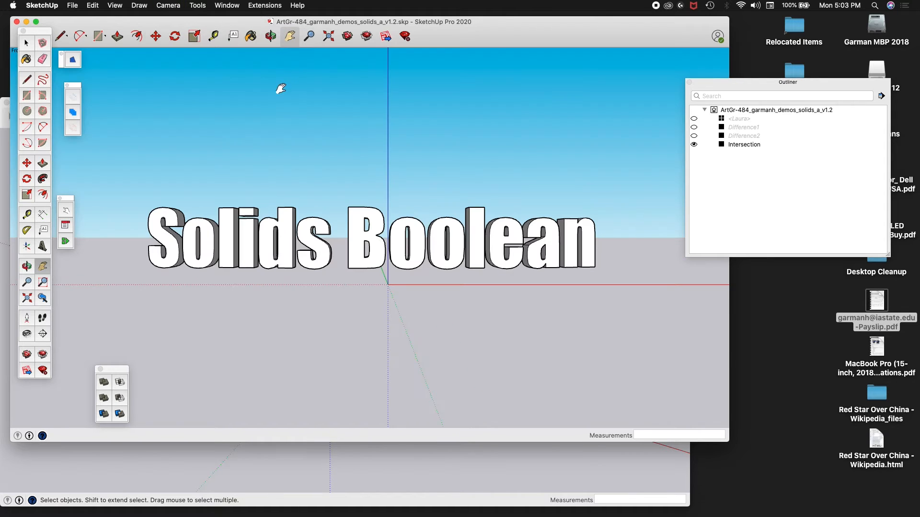
left_click(165, 7)
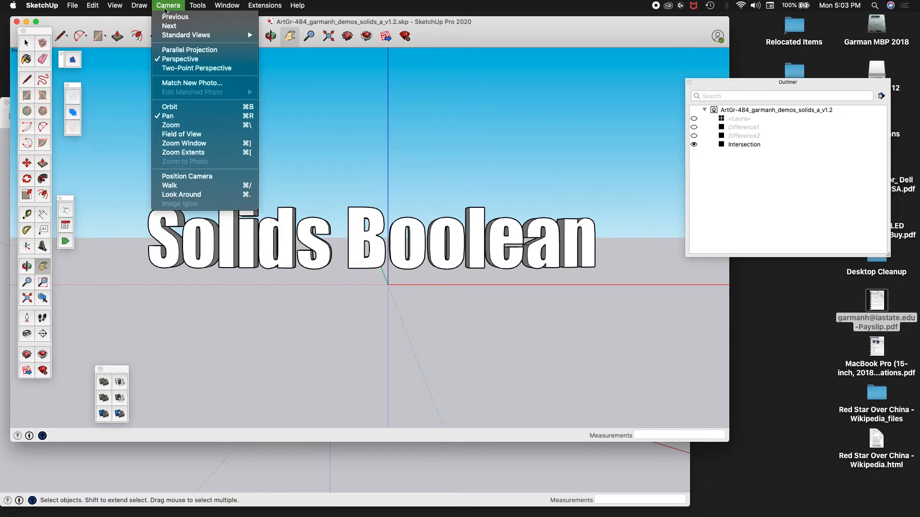
left_click(176, 50)
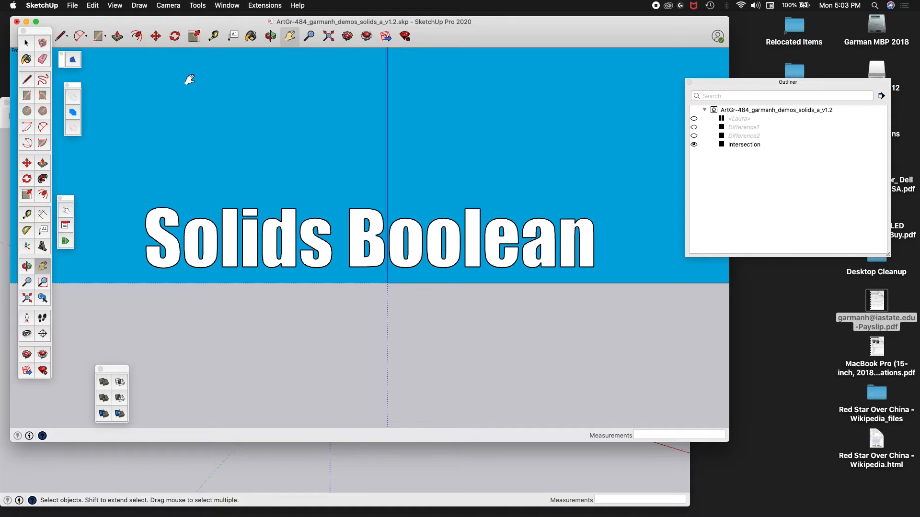
Return the camera to perspective projection and view the 3D text obliquely from above.
left_click(174, 7)
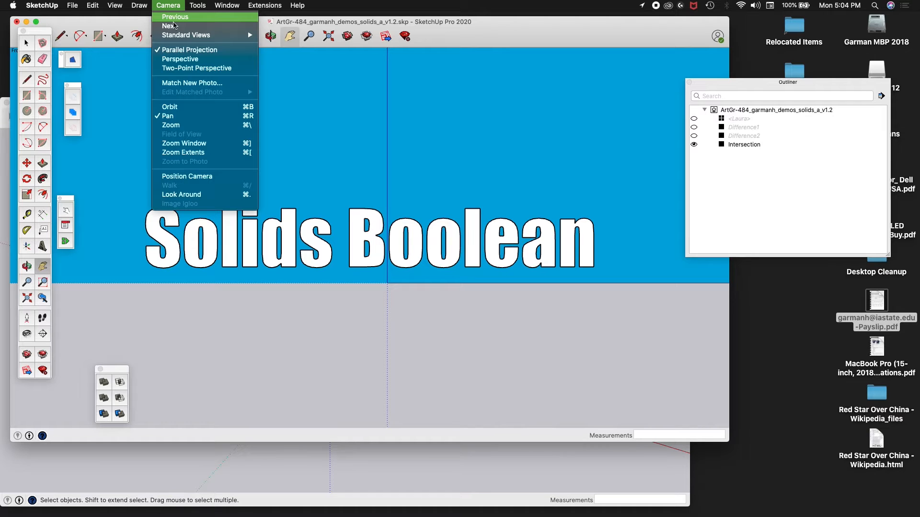
mouse_move(197, 6)
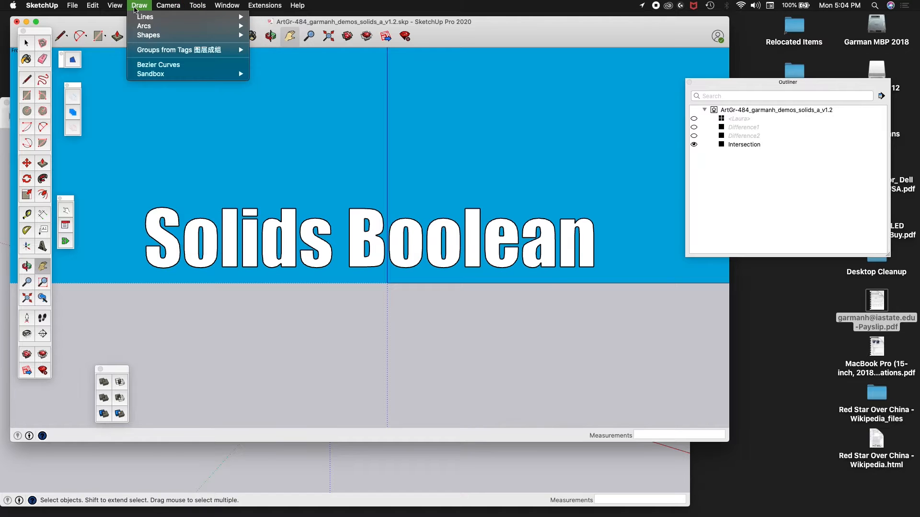
mouse_move(168, 6)
left_click(174, 59)
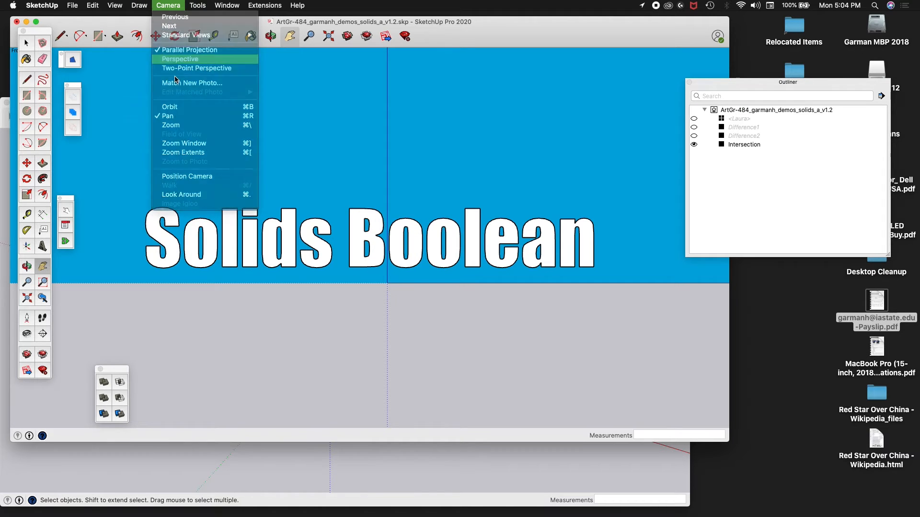
middle_click_drag(278, 165, 275, 283)
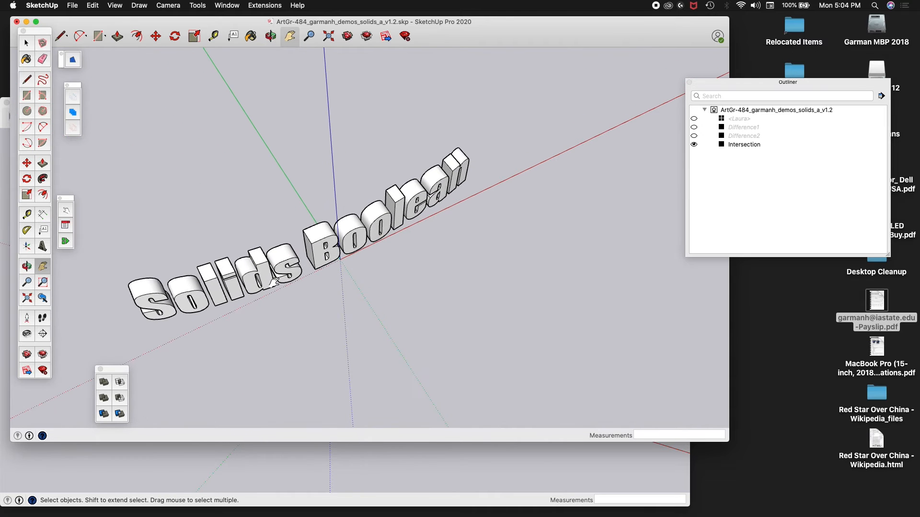
Switch to the ArtGr-484_garmanh_demos_solids_a_v1.1 model and examine the curved band passing through the extruded text.
left_click(318, 468)
mouse_move(296, 414)
middle_mouse_down()
mouse_move(294, 388)
mouse_move(380, 404)
mouse_move(252, 435)
middle_mouse_up()
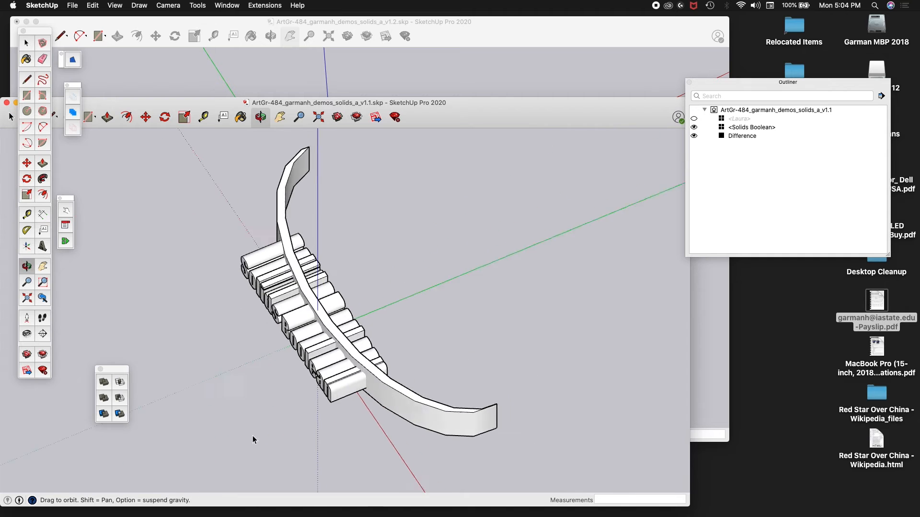
mouse_move(431, 273)
middle_mouse_down()
mouse_move(413, 269)
mouse_move(499, 225)
mouse_move(437, 267)
mouse_move(448, 267)
mouse_move(436, 421)
mouse_move(467, 425)
mouse_move(460, 450)
mouse_move(472, 457)
middle_mouse_up()
scroll(376, 314, "down", 1)
scroll(378, 291, "up", 4)
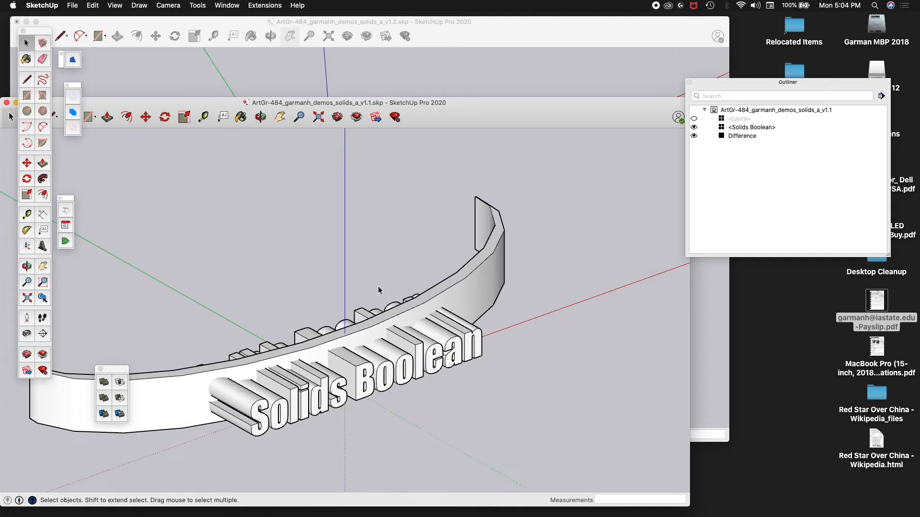
left_click(387, 282)
key("h")
left_click_drag(364, 292, 419, 224)
middle_click_drag(396, 274, 421, 387)
scroll(443, 343, "down", 3)
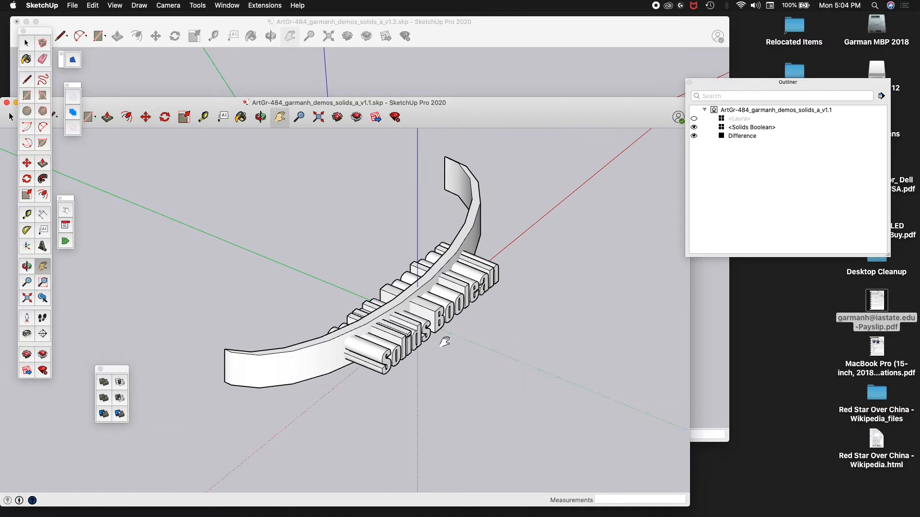
middle_click_drag(386, 418, 386, 447)
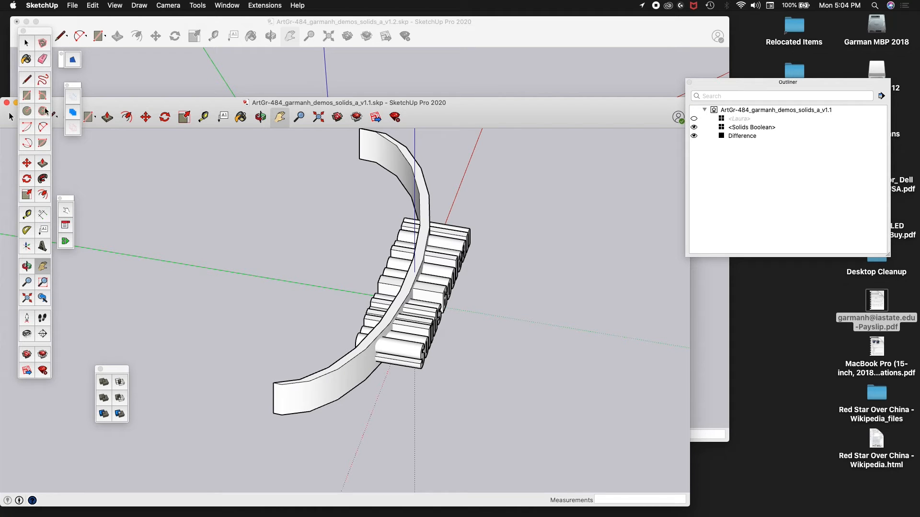
Close both open demo models, versions v1.1 and v1.2.
left_click(6, 104)
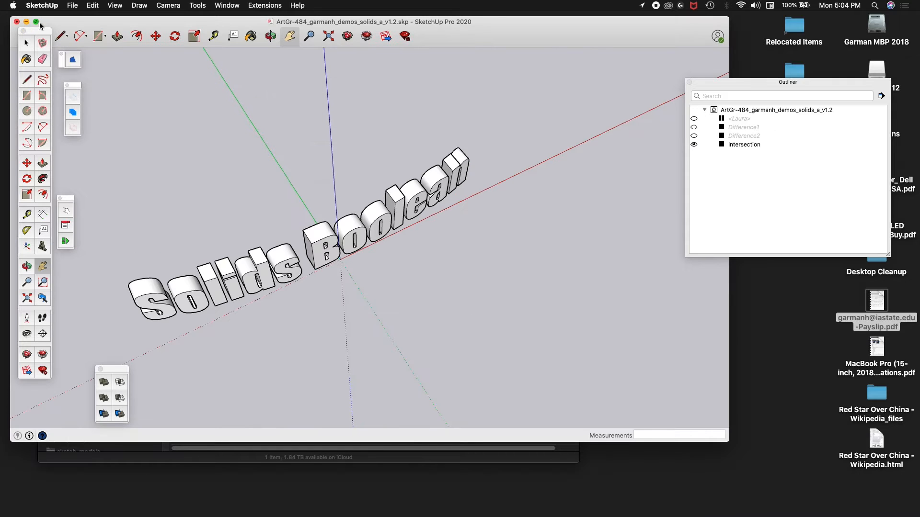
left_click(17, 21)
left_click(71, 6)
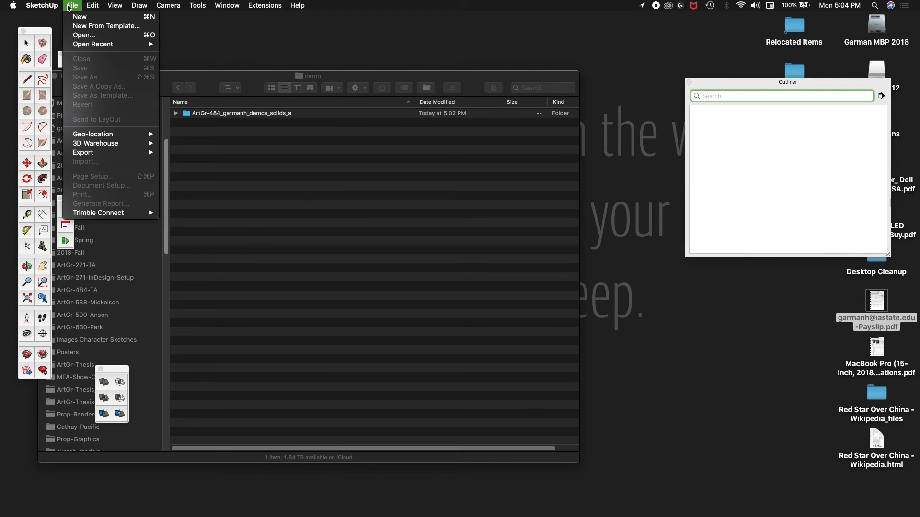
left_click(77, 18)
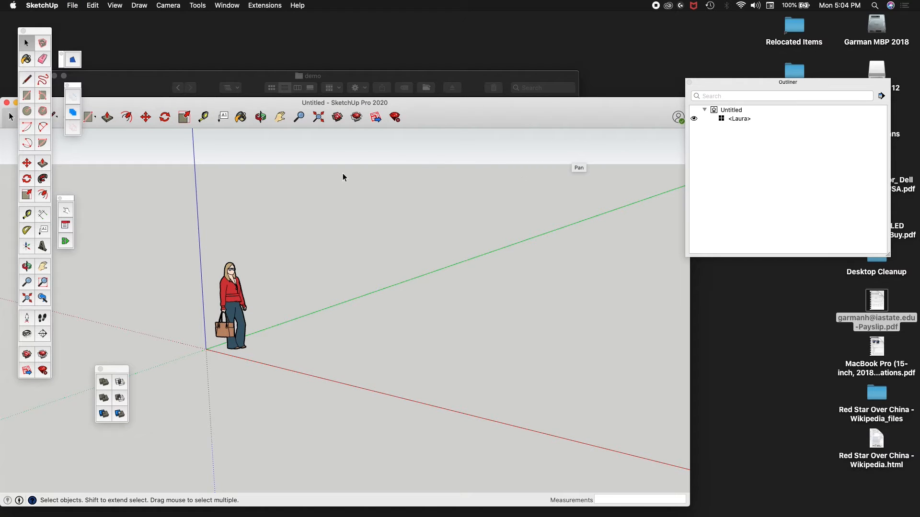
left_click_drag(429, 104, 522, 83)
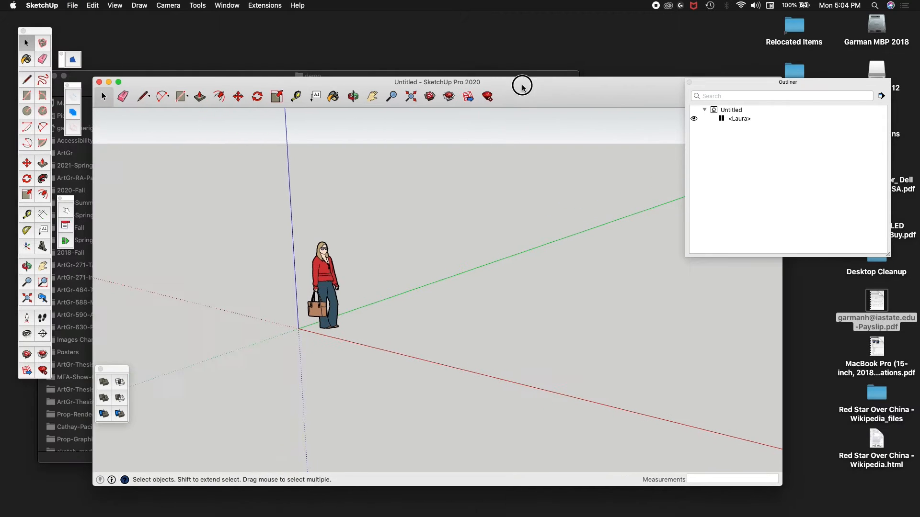
left_click(100, 81)
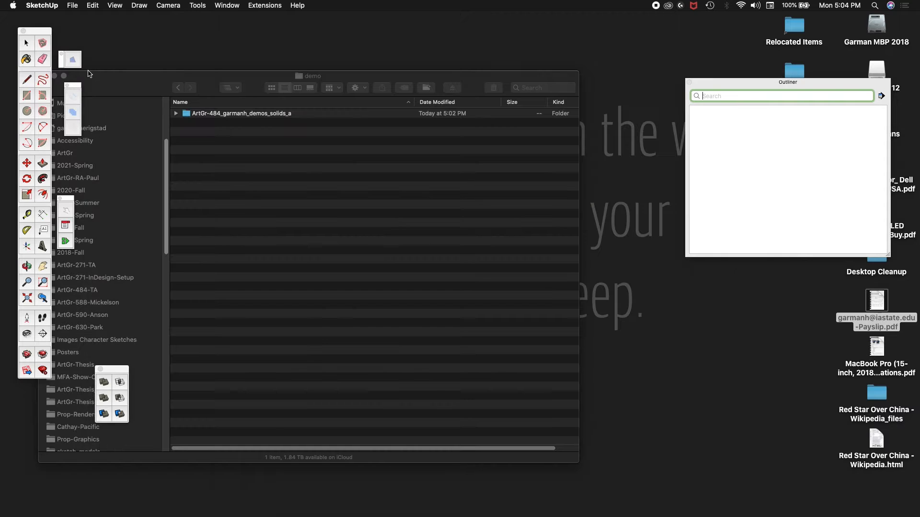
Create a new model from the Architectural template in meters.
left_click(71, 7)
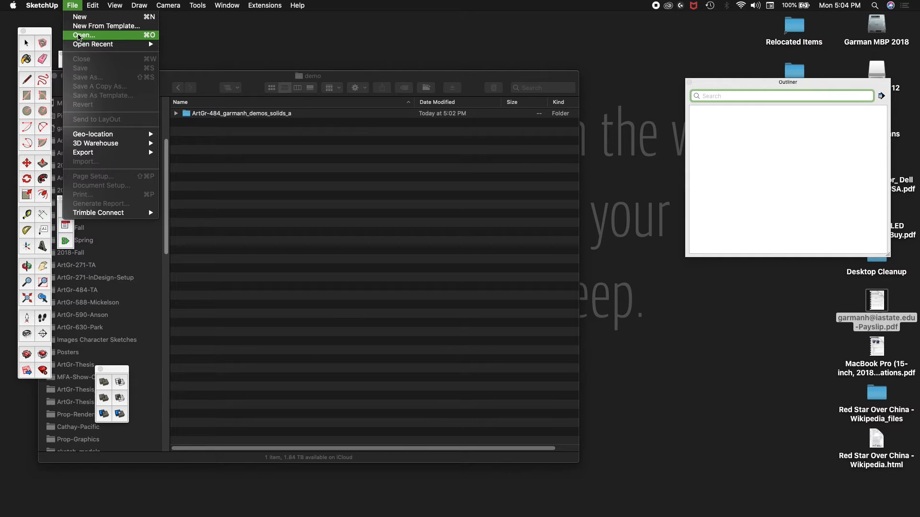
left_click(79, 26)
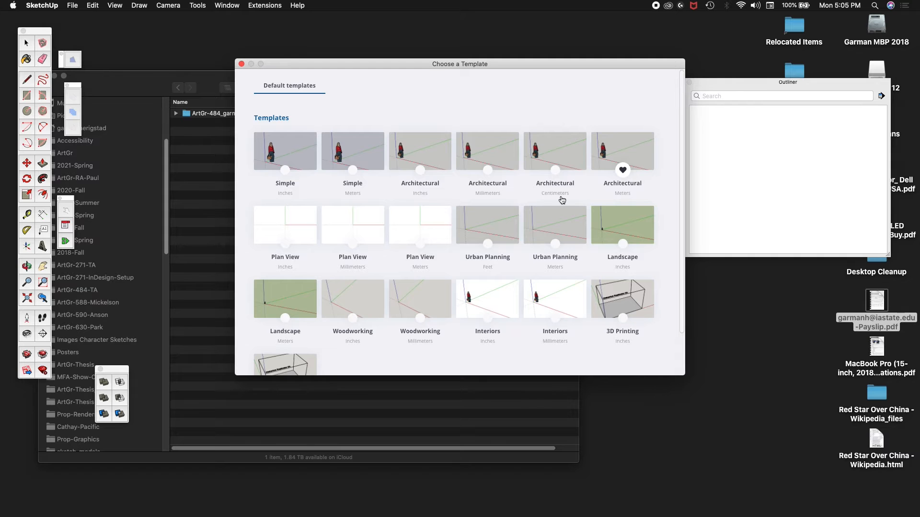
left_click(627, 150)
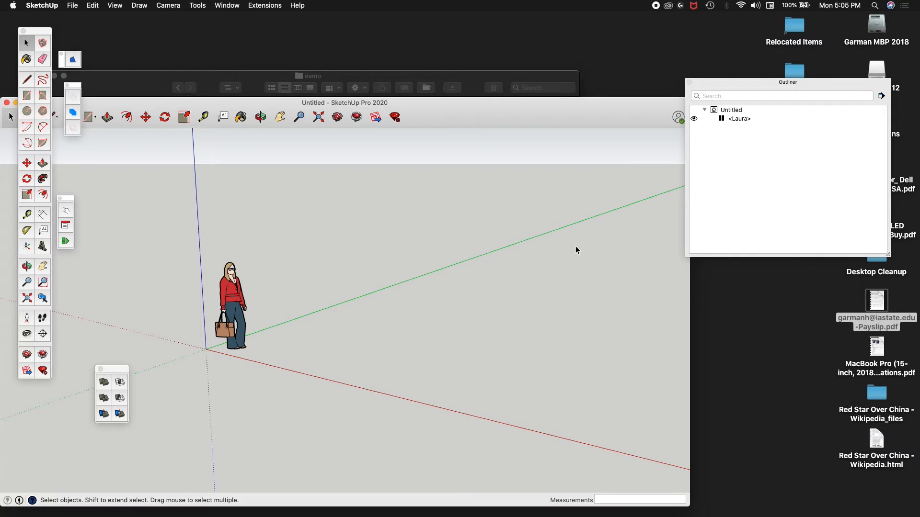
Reposition the Outliner and the model window, enlarge the model window, and hide the Laura figure.
left_click(732, 95)
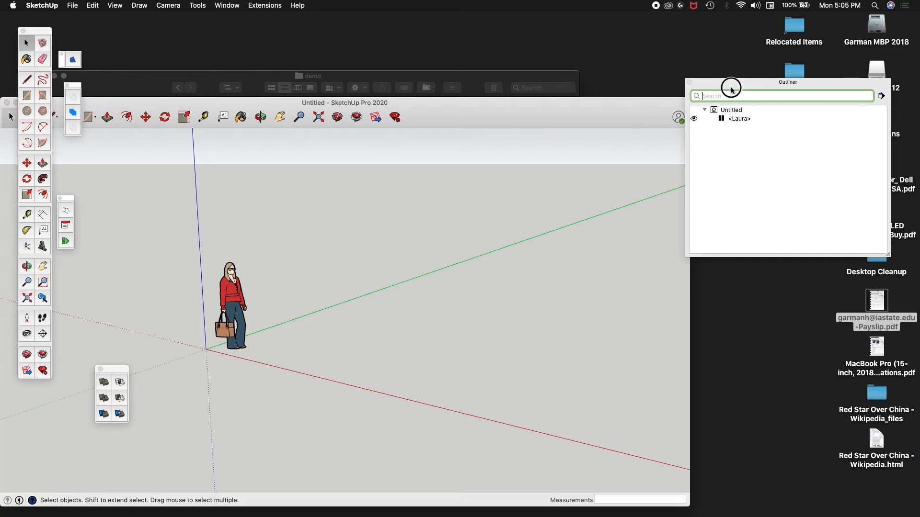
left_click_drag(730, 82, 680, 215)
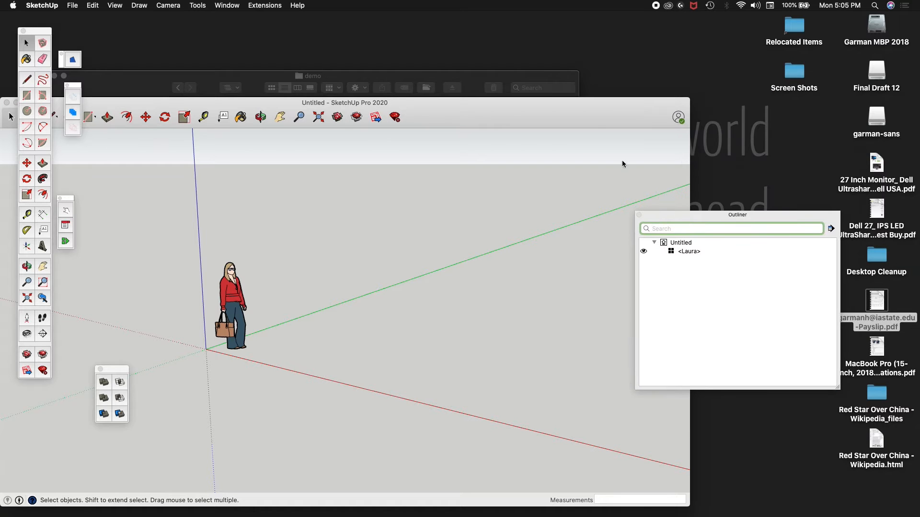
left_click_drag(593, 122, 677, 49)
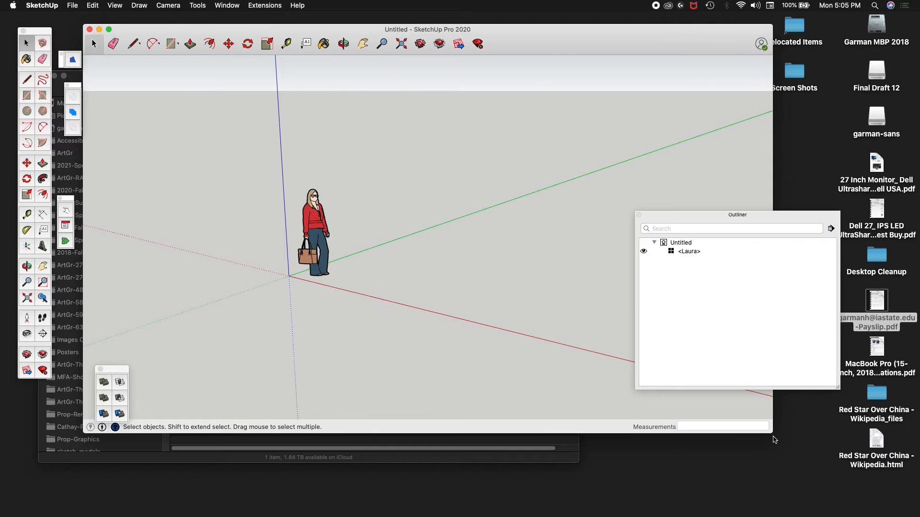
left_click_drag(774, 437, 814, 484)
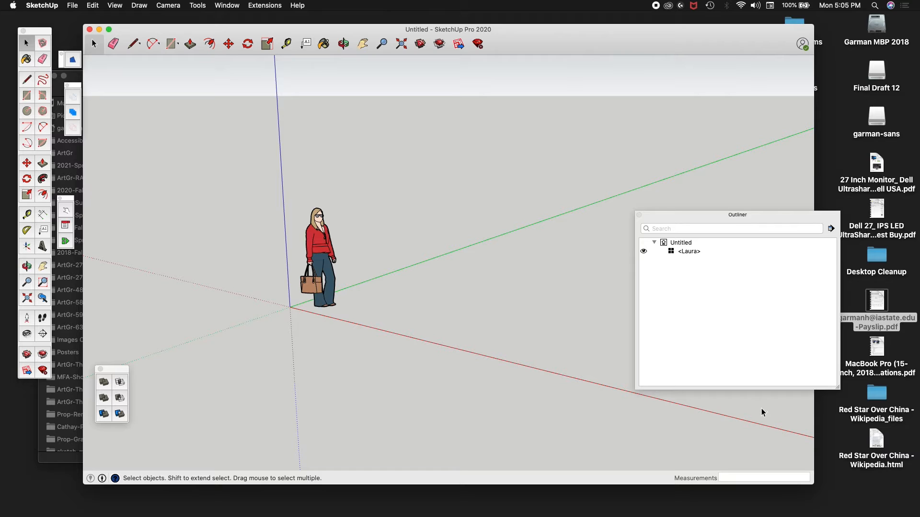
left_click(643, 251)
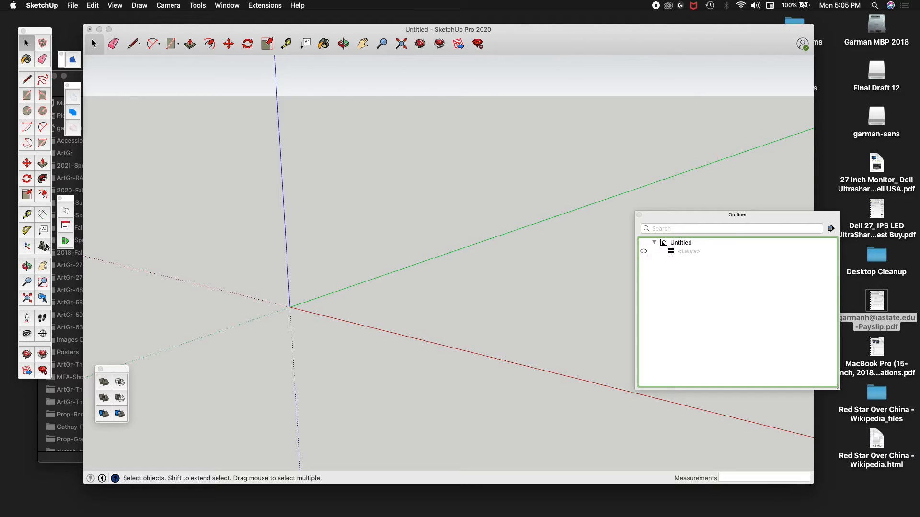
Draw a 2 m by 1 m rectangle on the ground plane from the origin, with its length along the red axis.
left_click(27, 266)
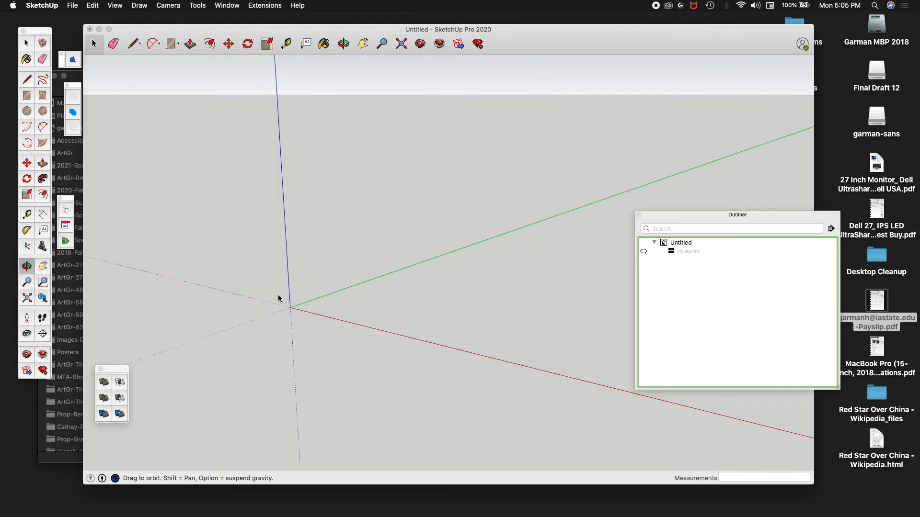
left_click_drag(277, 298, 312, 300)
key("space")
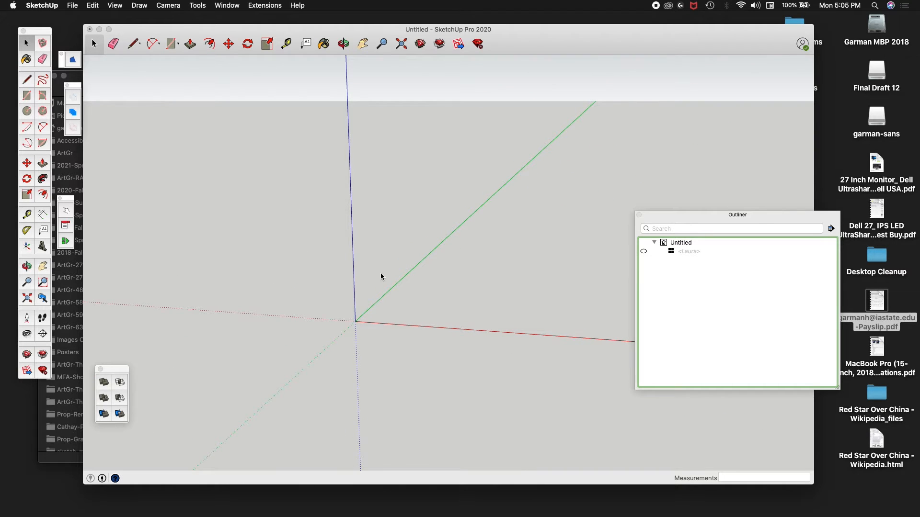
middle_click_drag(302, 251, 317, 283)
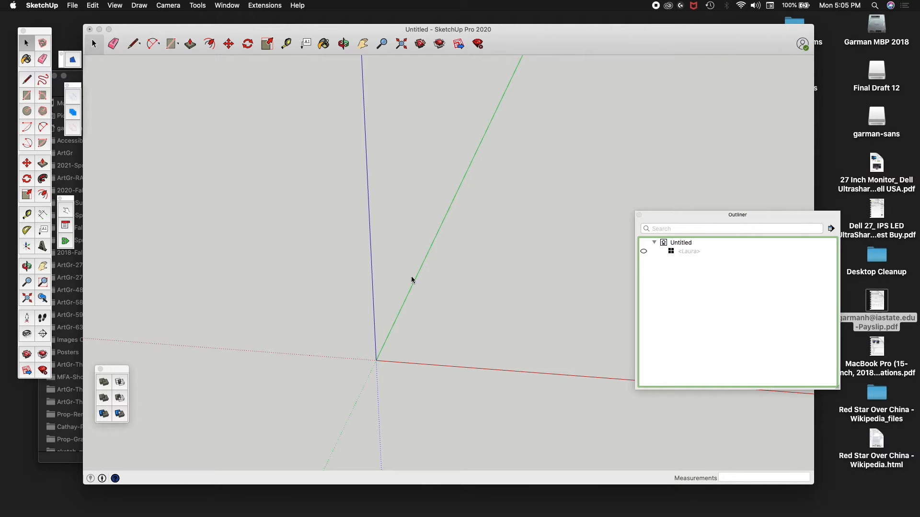
left_click(27, 97)
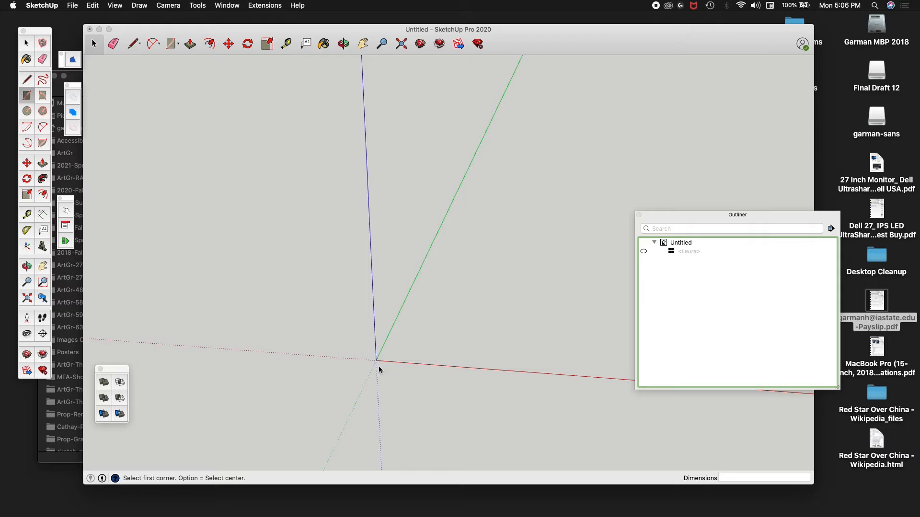
scroll(368, 357, "up", 1)
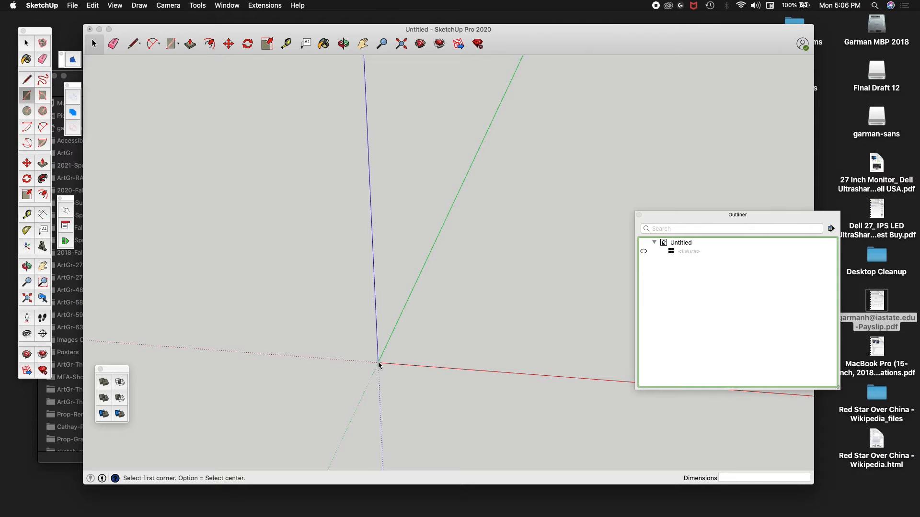
left_click(378, 365)
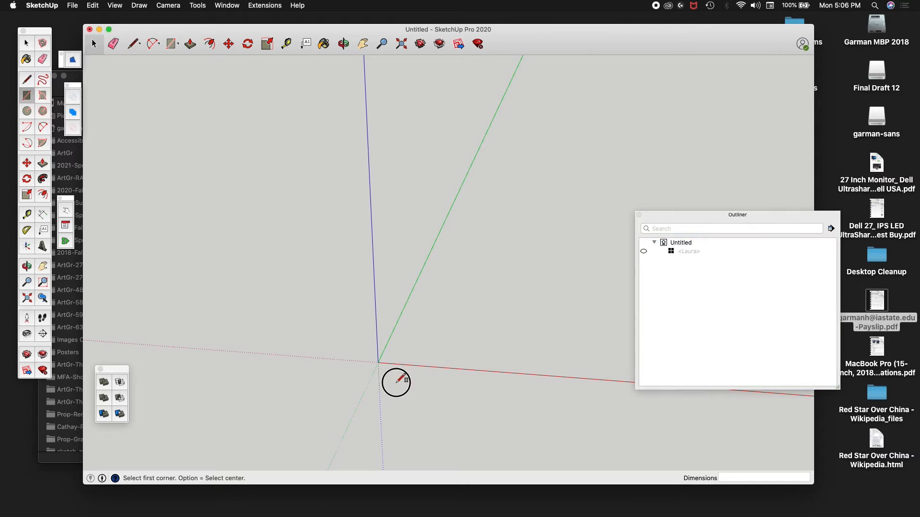
left_click(379, 362)
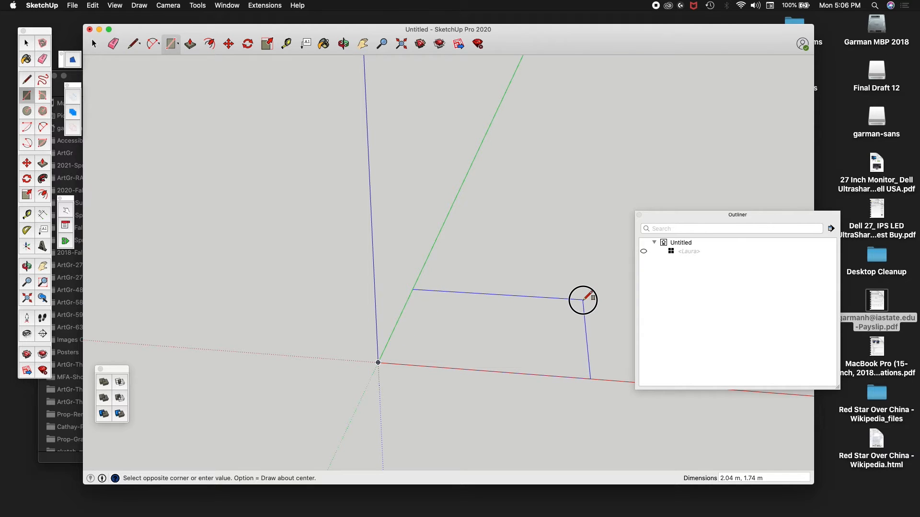
left_click(584, 300)
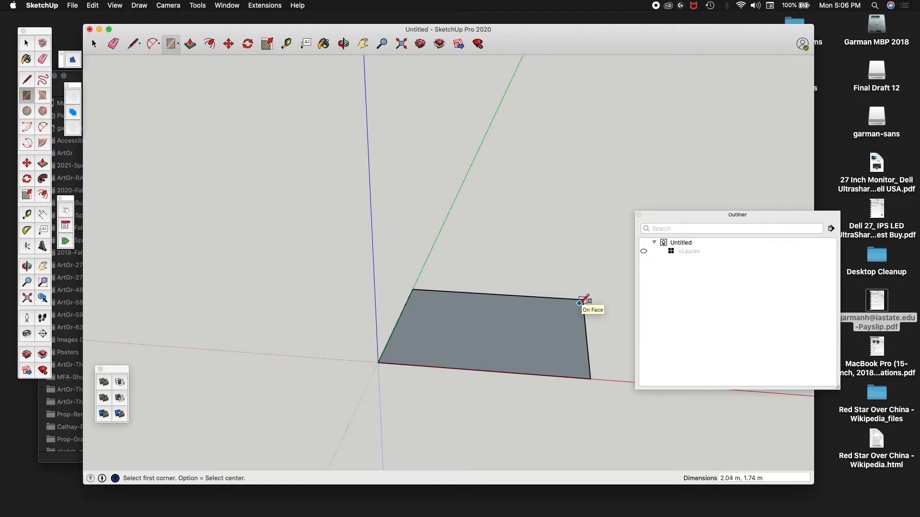
type("2,1")
key("Return")
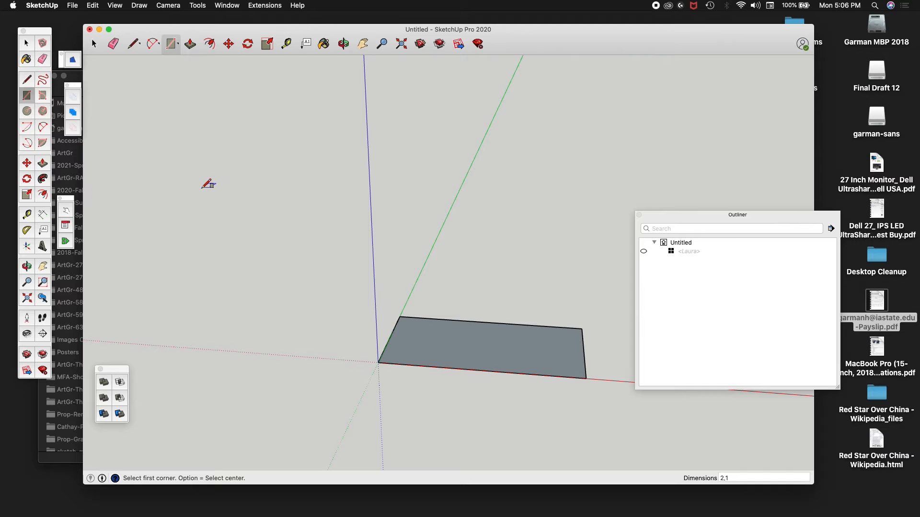
key("space")
left_click(263, 195)
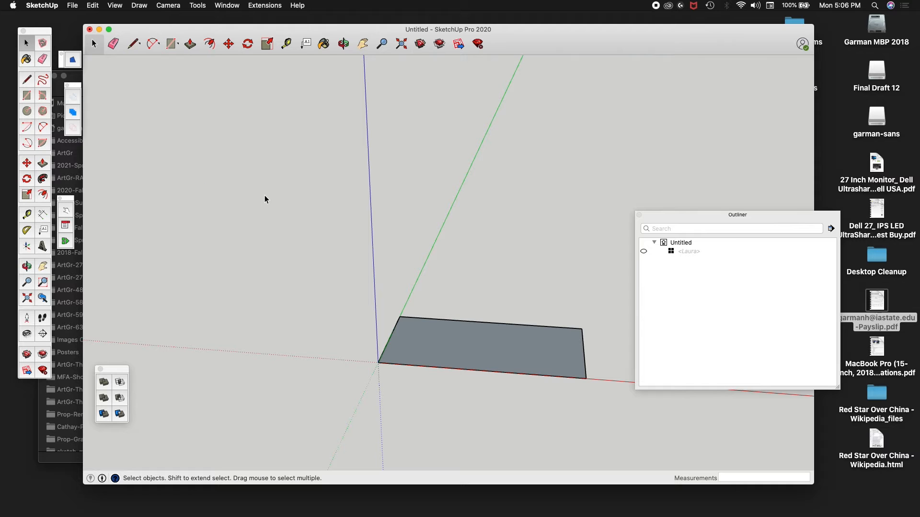
Reverse the rectangle's face so that its front side points upward.
left_click_drag(300, 292, 308, 272)
middle_click_drag(325, 220, 321, 234)
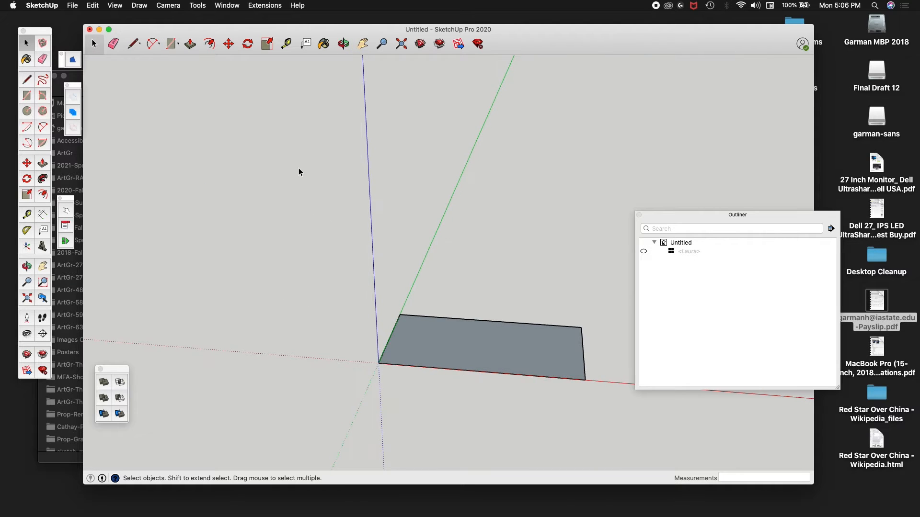
scroll(301, 167, "up", 1)
middle_click_drag(301, 167, 272, 279, "shift")
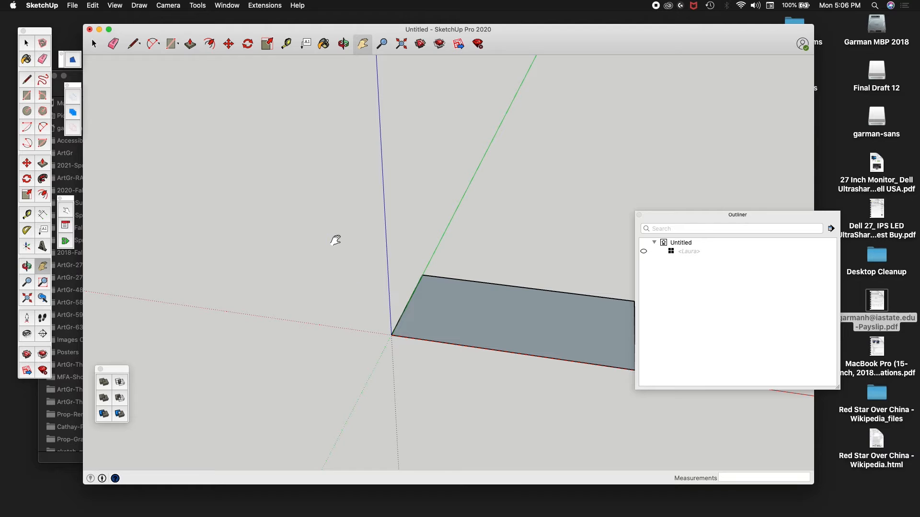
middle_click_drag(336, 238, 376, 38)
middle_click_drag(388, 230, 348, 247)
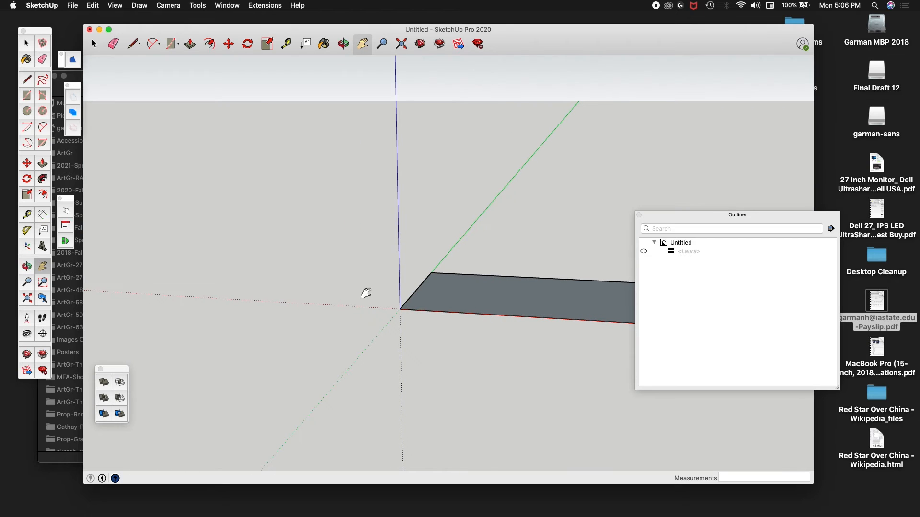
key("space")
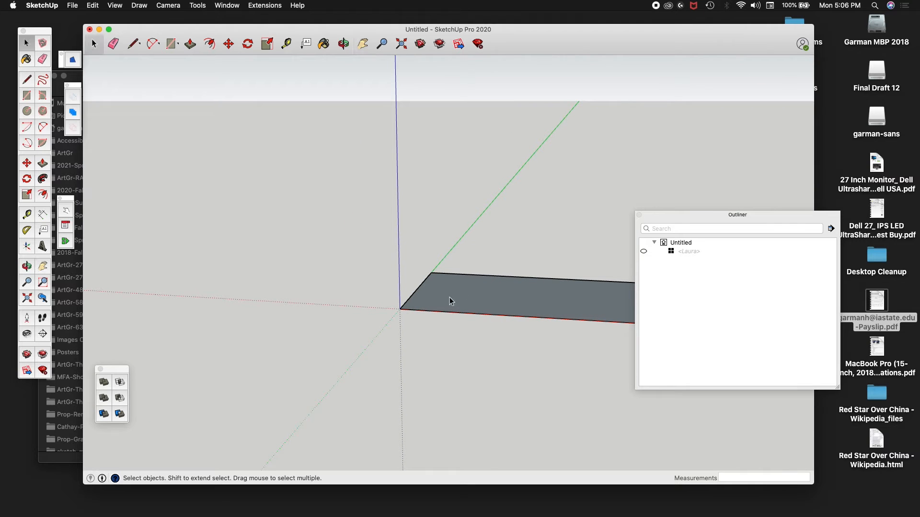
left_click(484, 295)
right_click(459, 296)
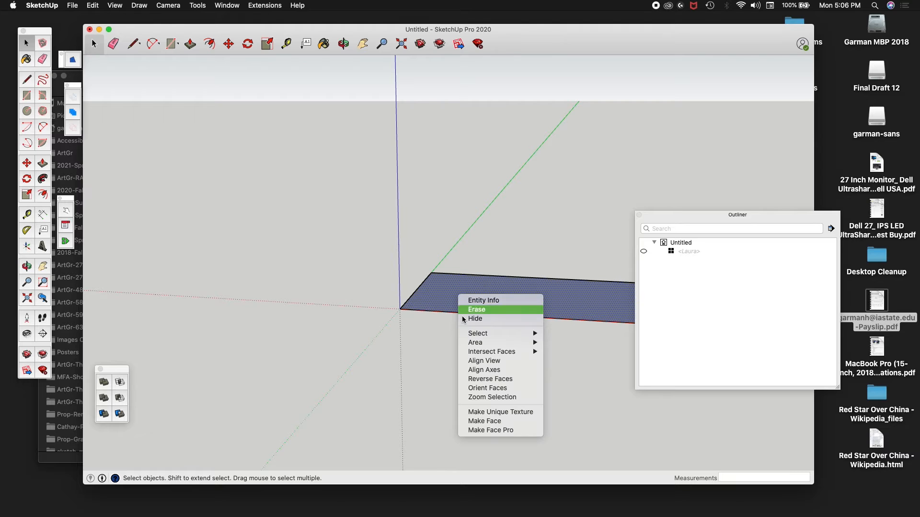
left_click(489, 379)
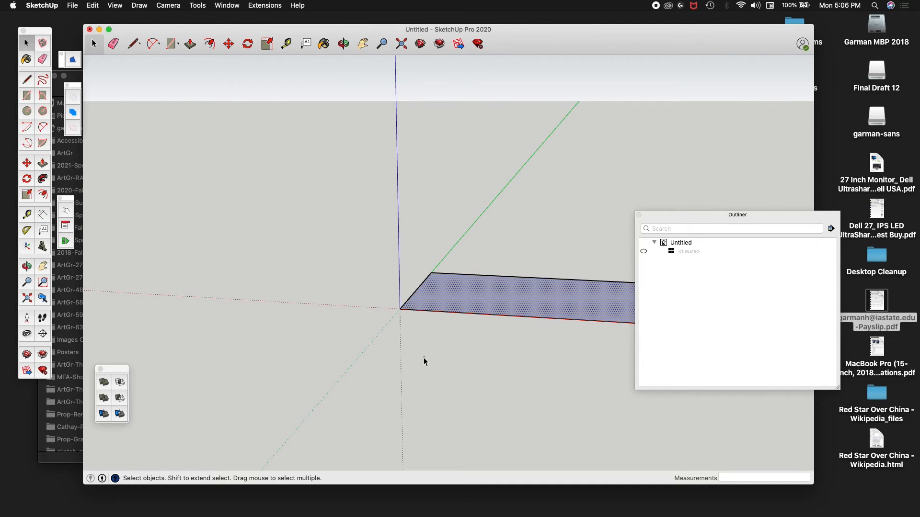
left_click(424, 361)
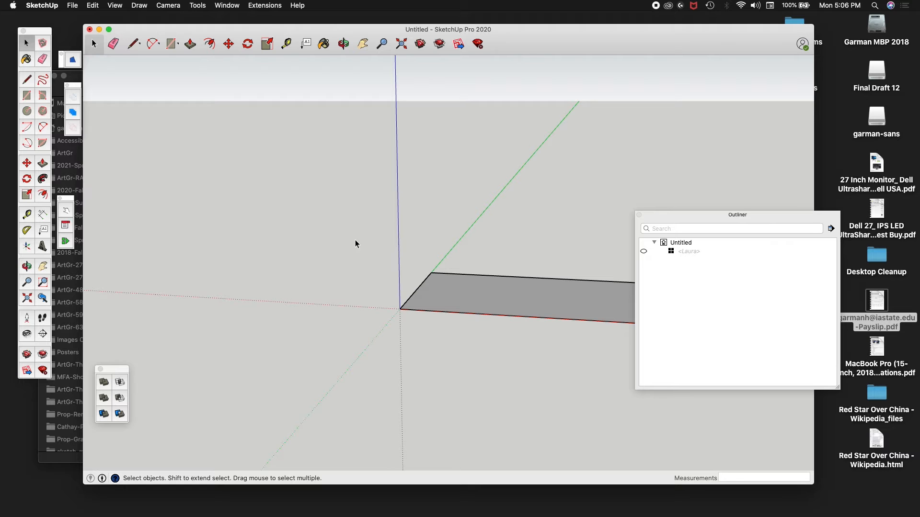
Move the Outliner window away from the rectangle so that it no longer covers it.
key("o")
left_click_drag(427, 230, 401, 429)
key("space")
right_click(402, 429)
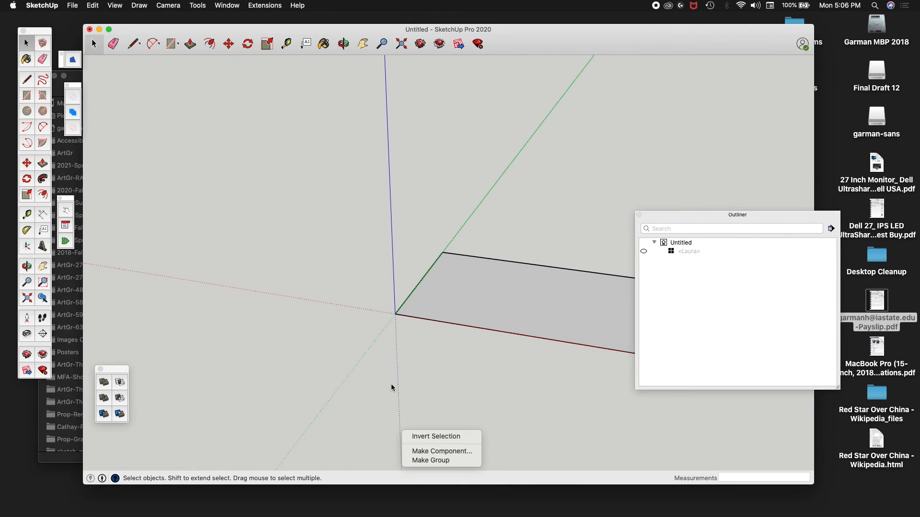
left_click(391, 356)
middle_click_drag(363, 317, 369, 356)
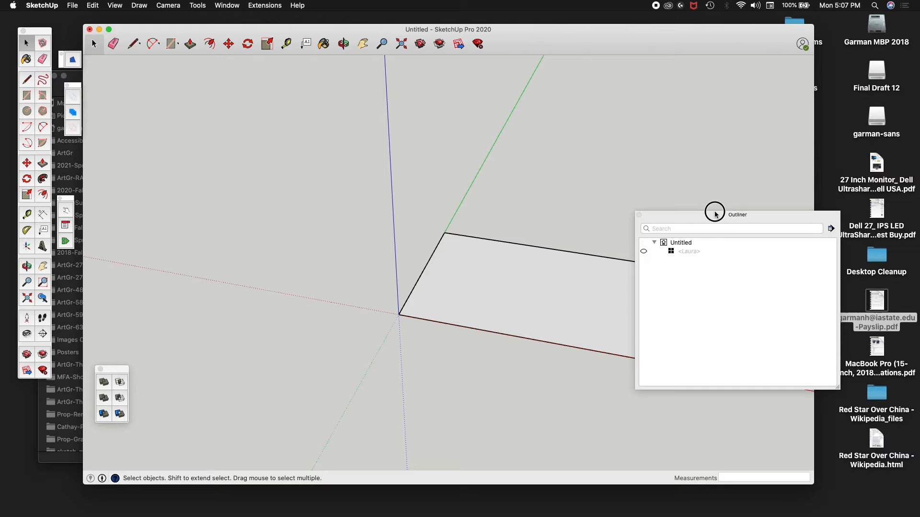
left_click_drag(715, 214, 808, 45)
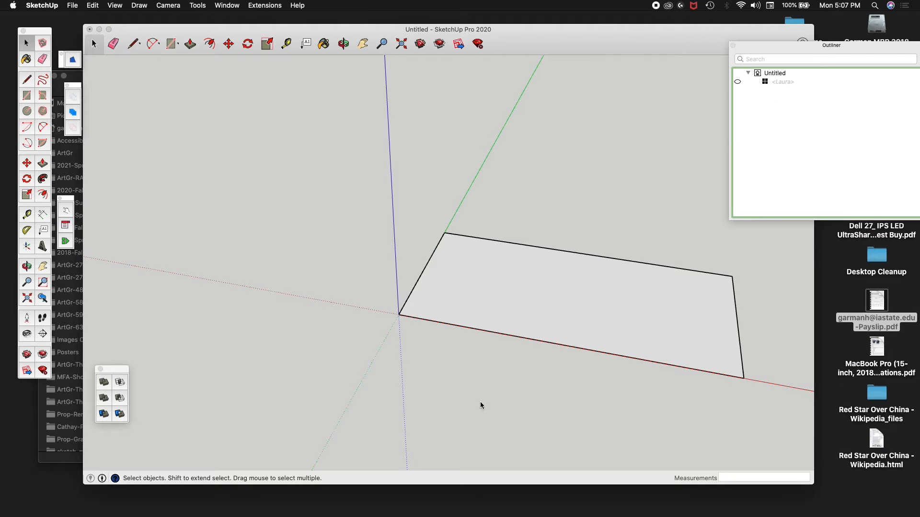
Copy the rectangle's face together with its bounding edges to the clipboard.
left_click(557, 309)
left_click(546, 302)
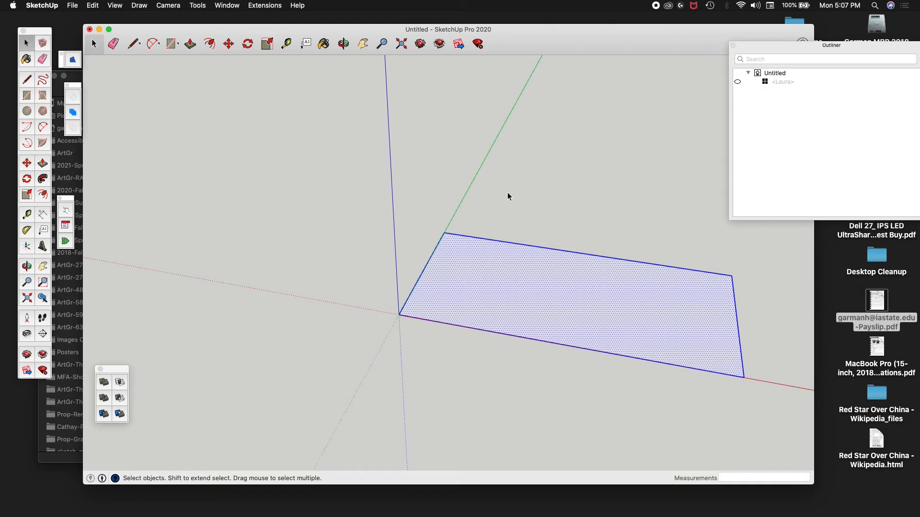
left_click(516, 294)
left_click(93, 5)
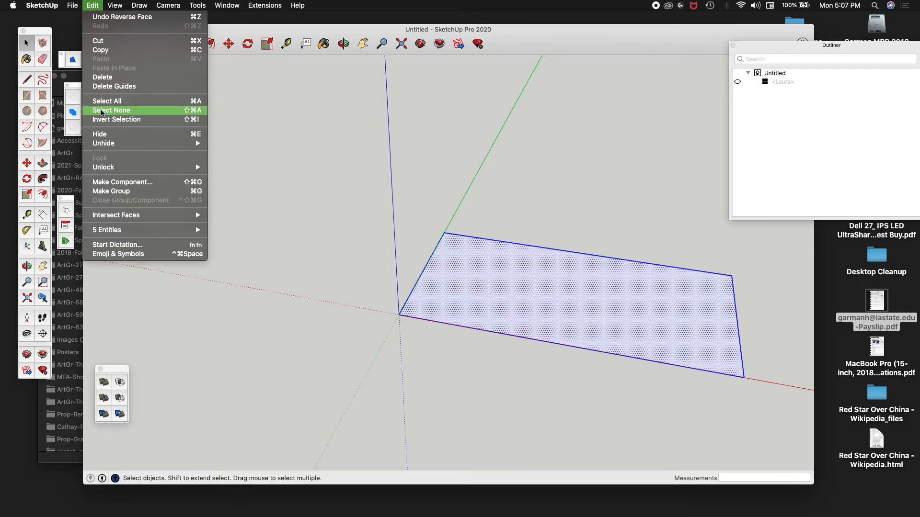
left_click(104, 51)
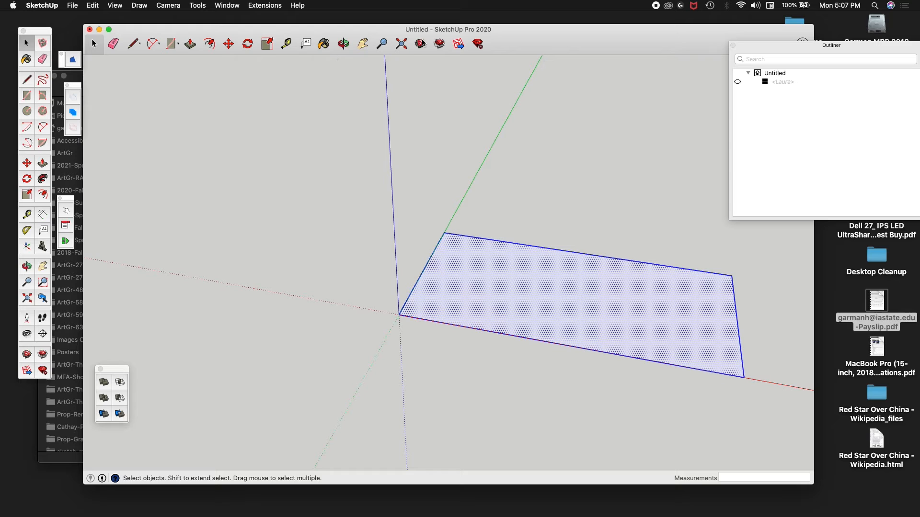
Rotate the rectangle 180 degrees about the origin in the ground plane and clear the selection.
left_click(248, 47)
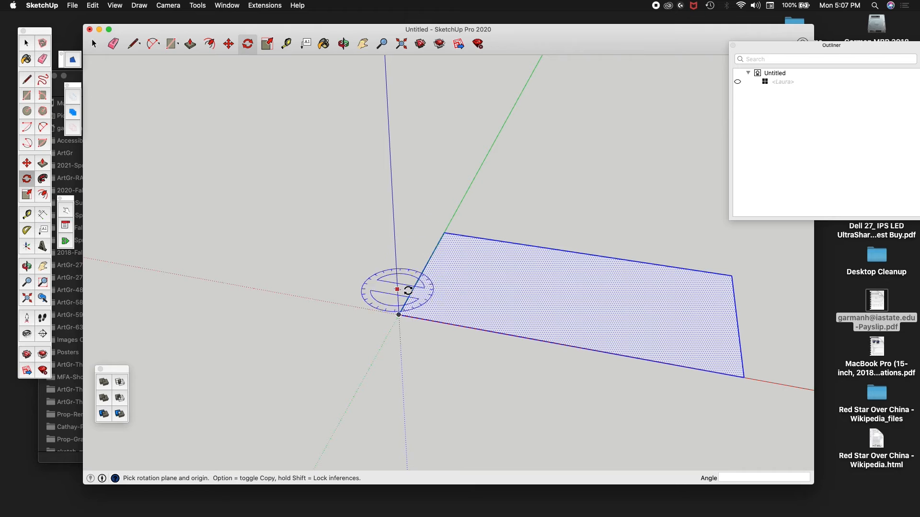
left_click(399, 316)
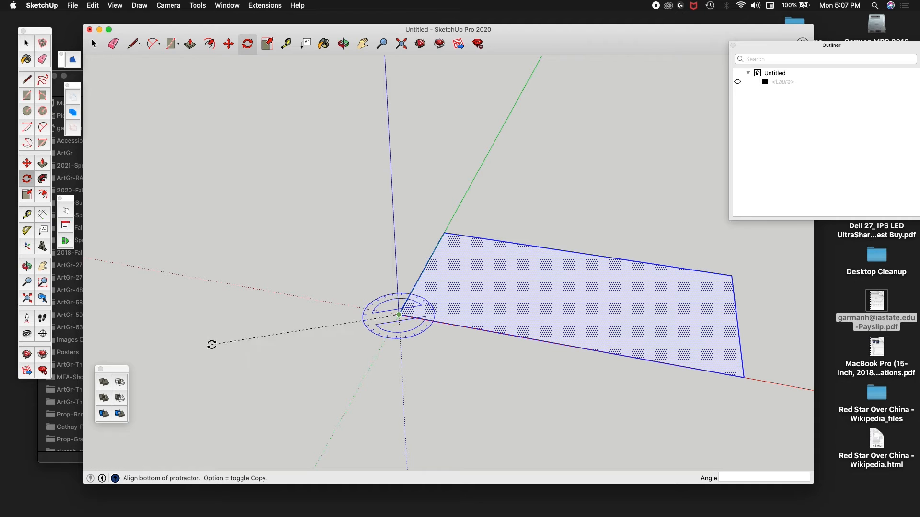
left_click(233, 357)
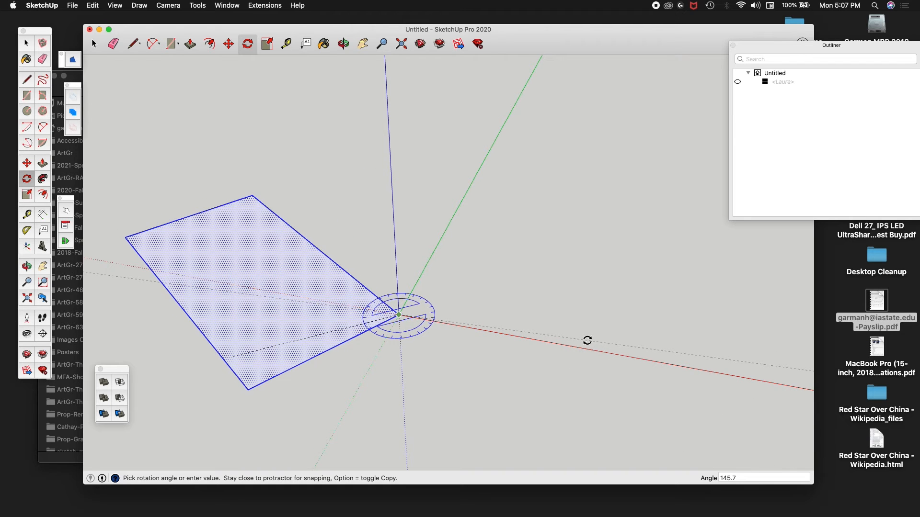
key("Return")
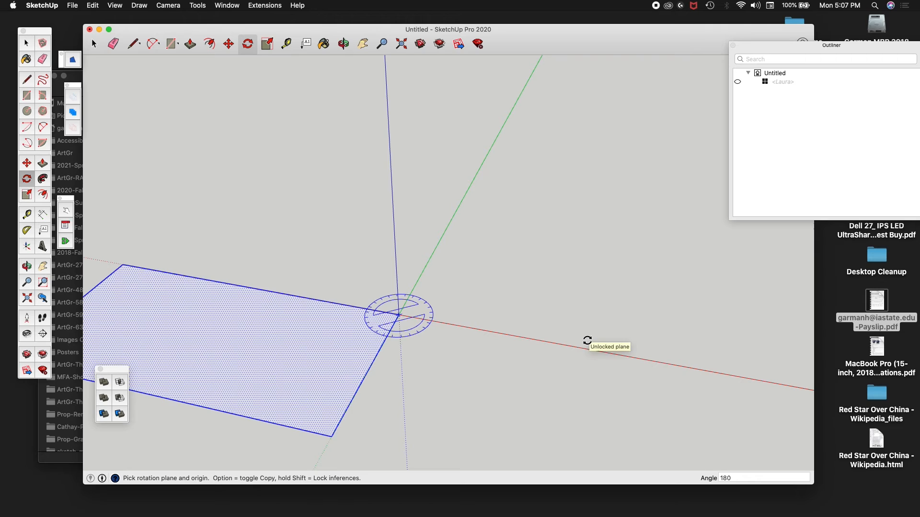
key("space")
left_click(584, 306)
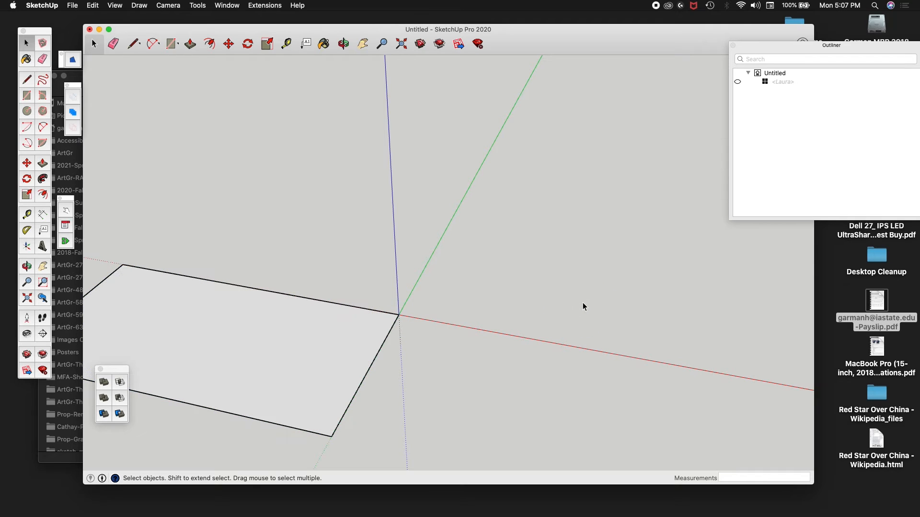
key("m")
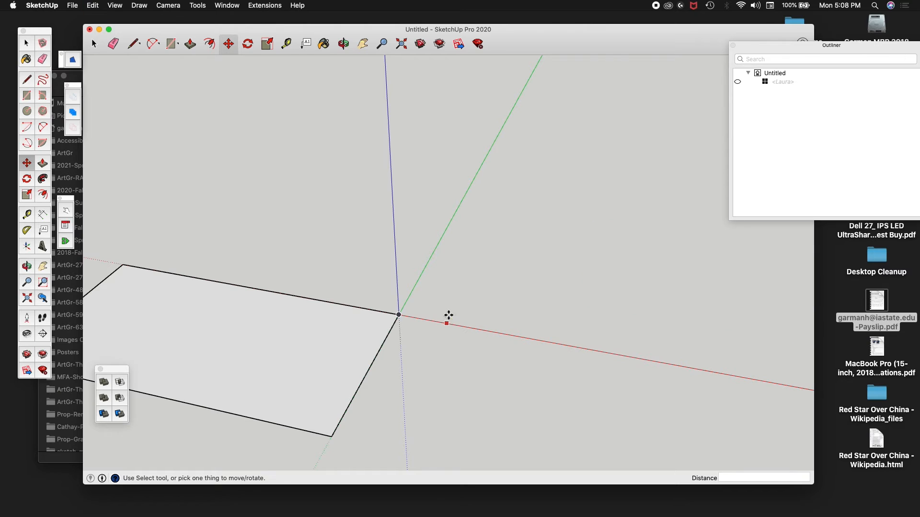
left_click(399, 314)
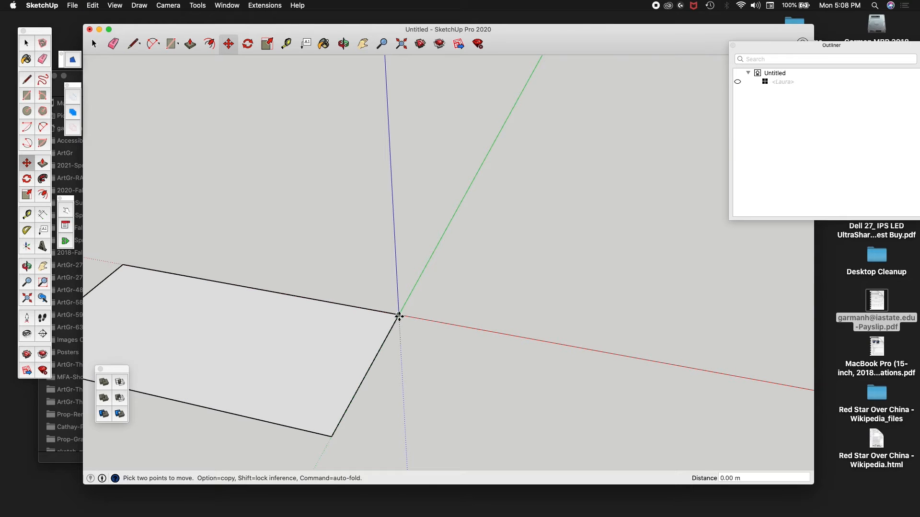
left_click(399, 314)
key("space")
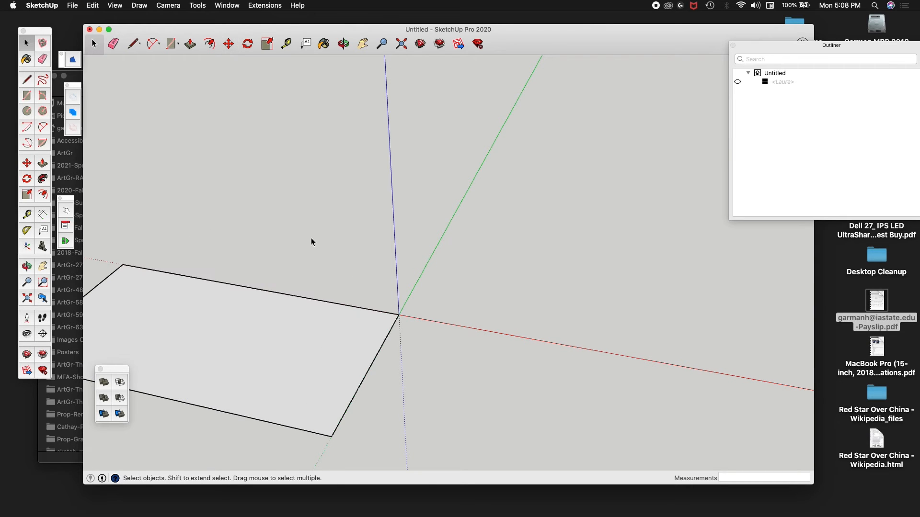
Paste the copied rectangle in place at its original position beside the origin and clear the selection.
left_click(89, 6)
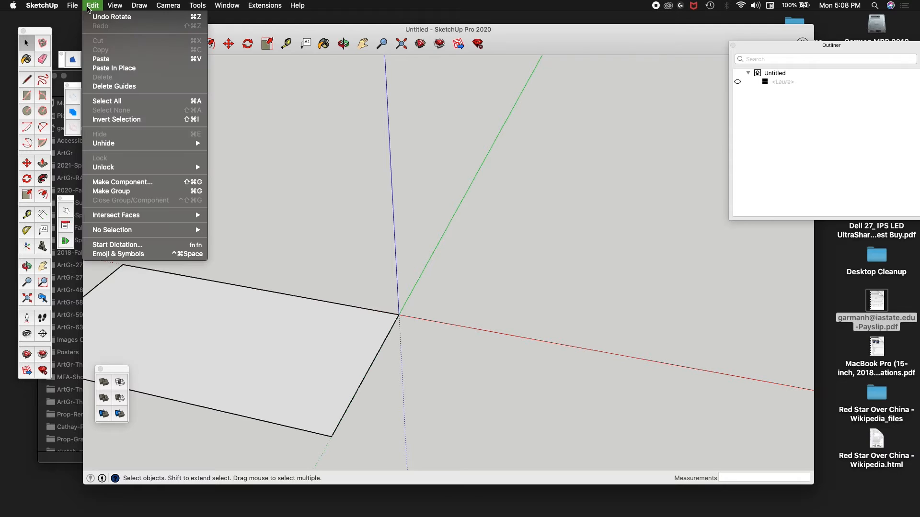
left_click(98, 68)
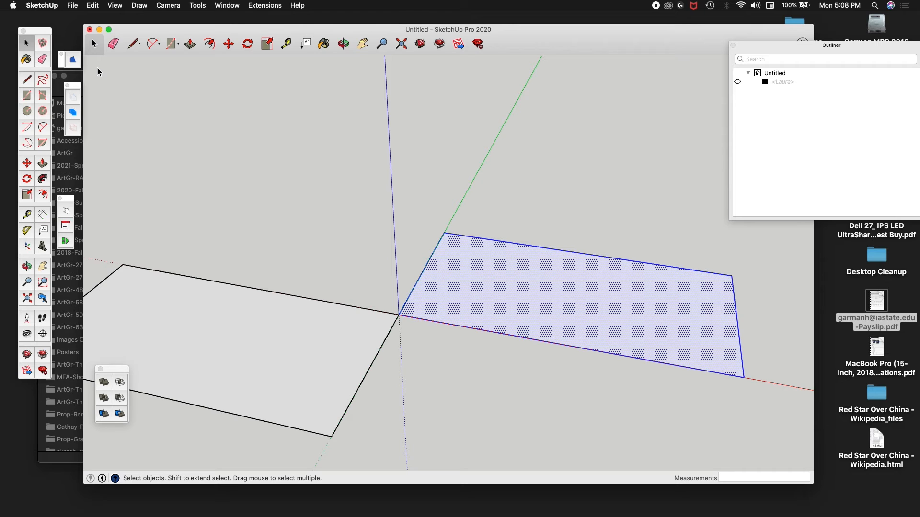
left_click(511, 295)
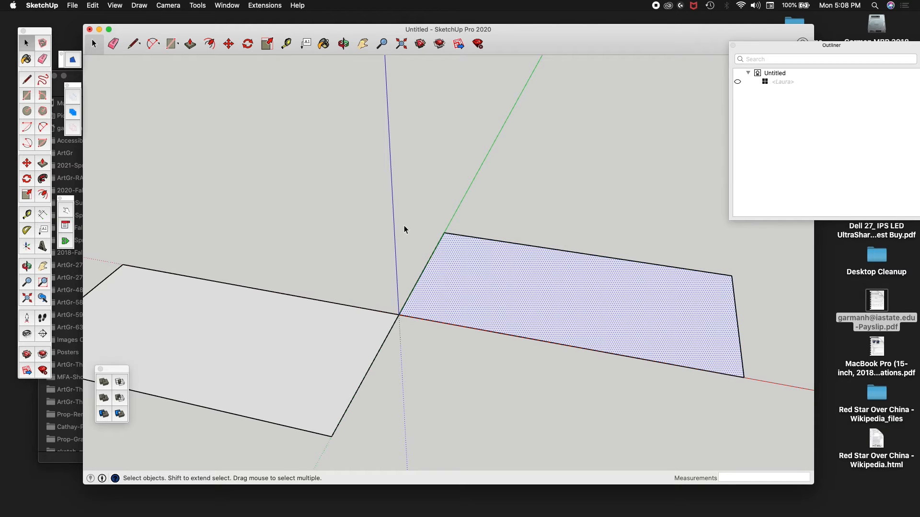
left_click(360, 212)
left_click(464, 284)
left_click(297, 189)
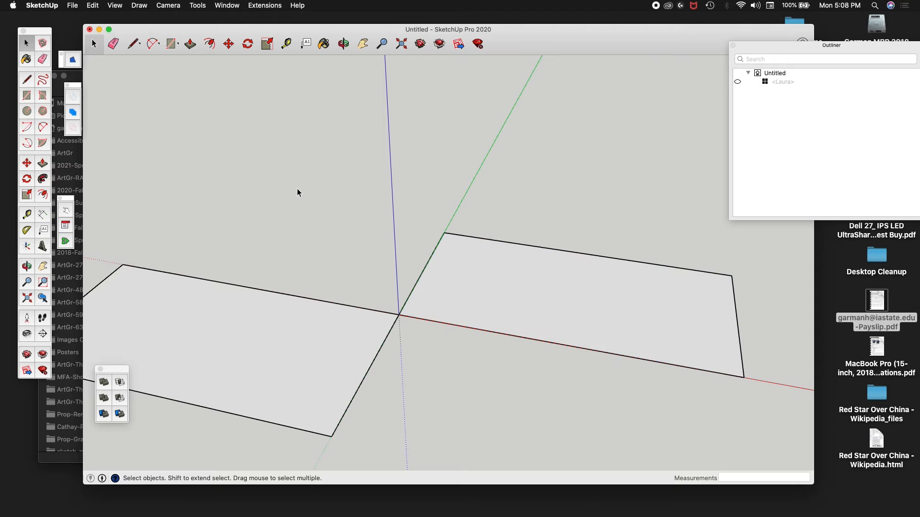
Select both rectangles with a window selection that fully encloses them, and clear the selection.
scroll(297, 189, "down", 3)
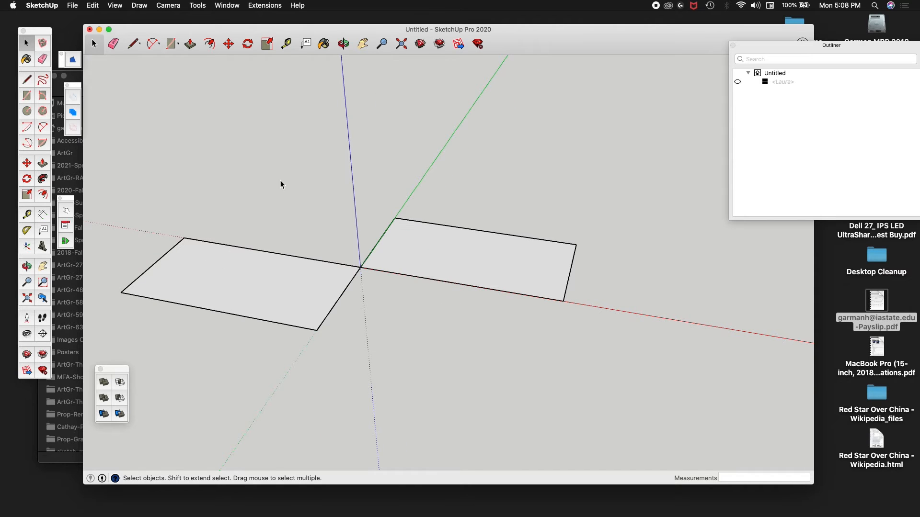
middle_click_drag(292, 183, 320, 190)
scroll(316, 201, "up", 1)
scroll(200, 212, "down", 2)
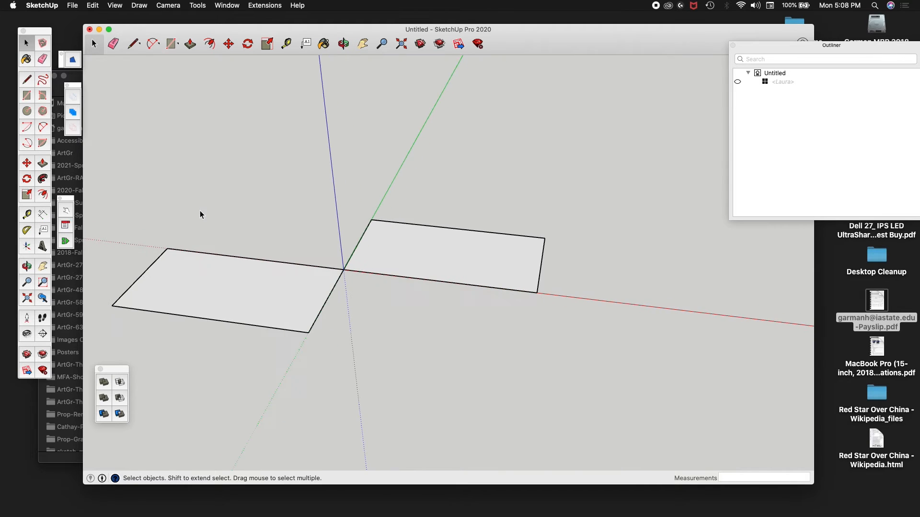
left_click_drag(105, 187, 130, 209)
left_click_drag(124, 178, 467, 362)
key("h")
middle_click_drag(225, 270, 301, 254)
left_click_drag(300, 251, 349, 217)
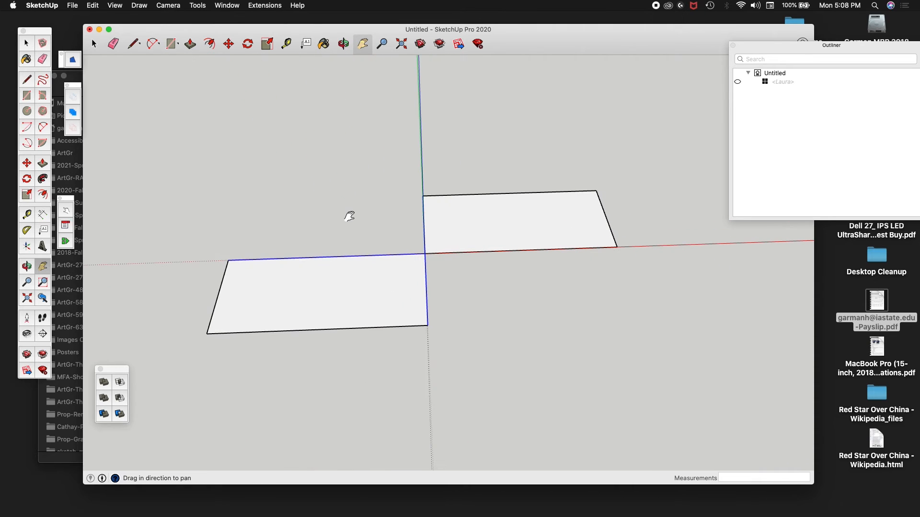
key("space")
left_click(348, 221)
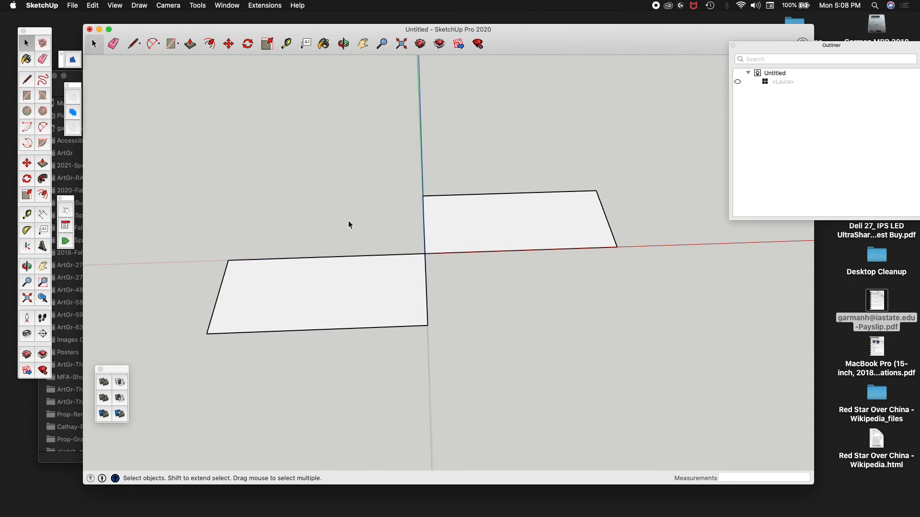
middle_click_drag(349, 222, 316, 242)
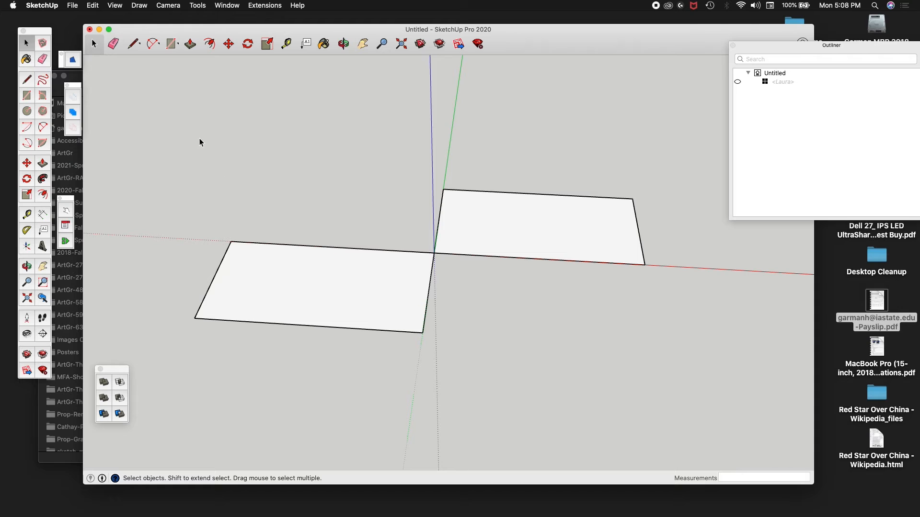
left_click_drag(170, 140, 685, 373)
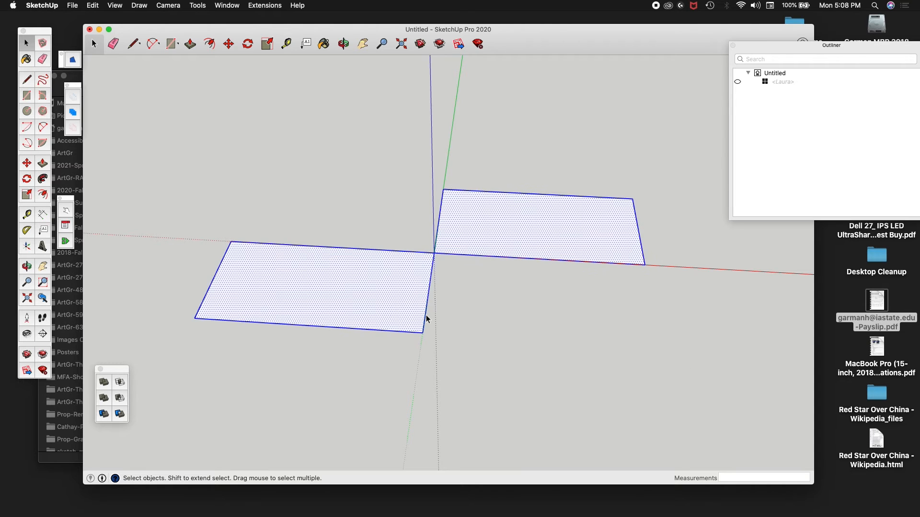
left_click(498, 163)
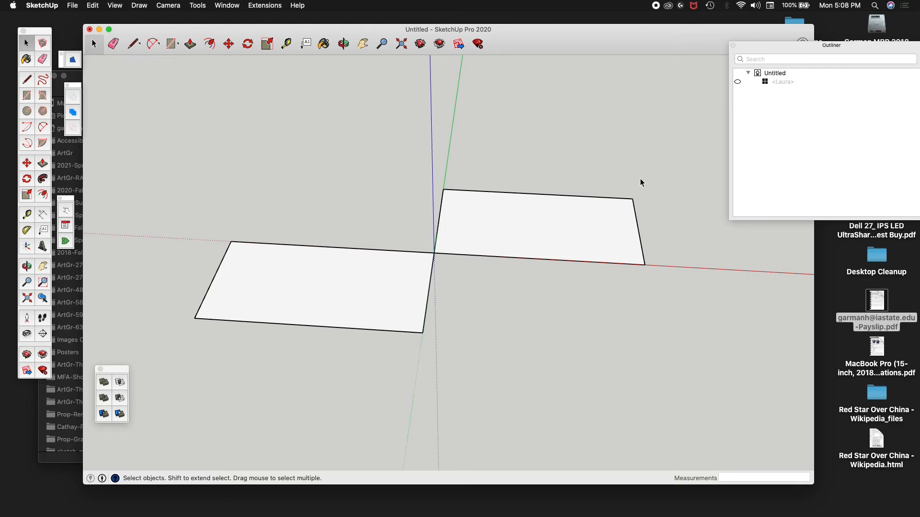
Try crossing selections over parts of the two rectangles, compare them with a fully enclosing window selection, and clear the selection.
left_click_drag(643, 161, 374, 325)
left_click(443, 264)
left_click_drag(650, 161, 359, 388)
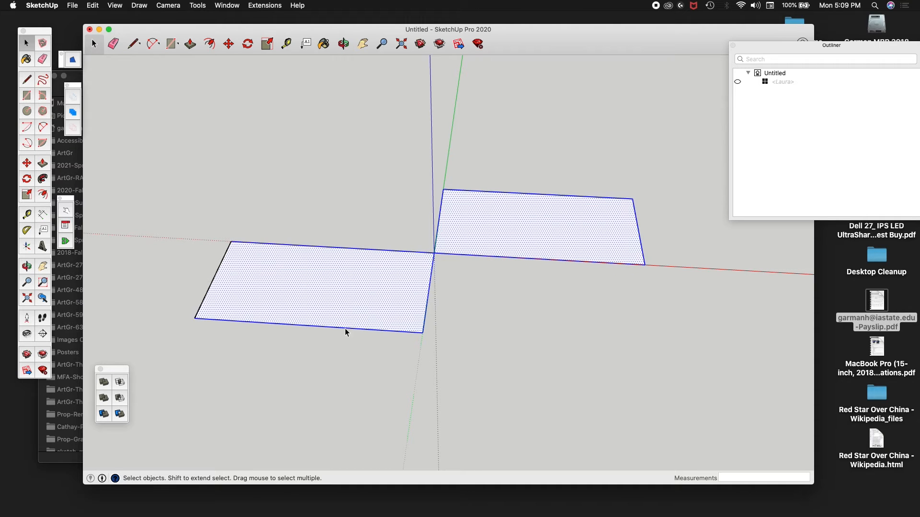
left_click_drag(505, 330, 369, 355)
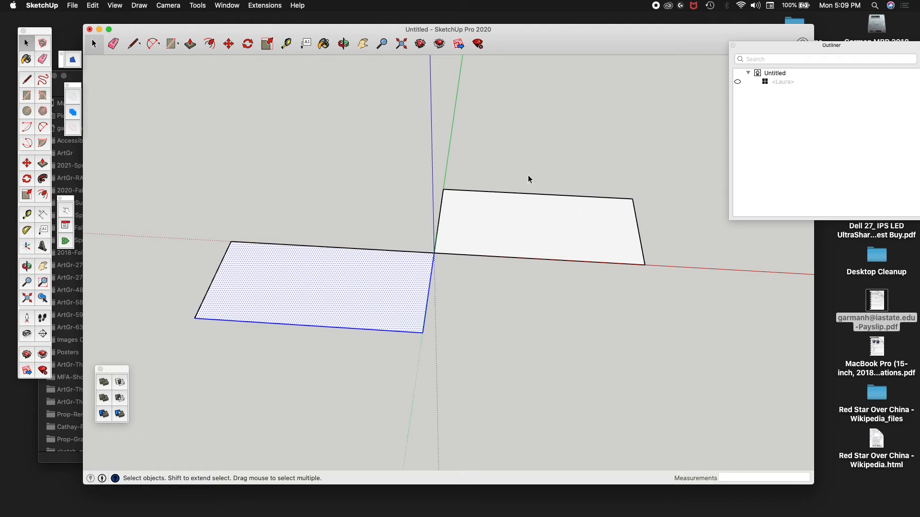
left_click_drag(138, 152, 708, 398)
left_click(664, 318)
Select both rectangles with all their edges using a crossing selection and make them into a group.
left_click_drag(671, 168, 214, 415)
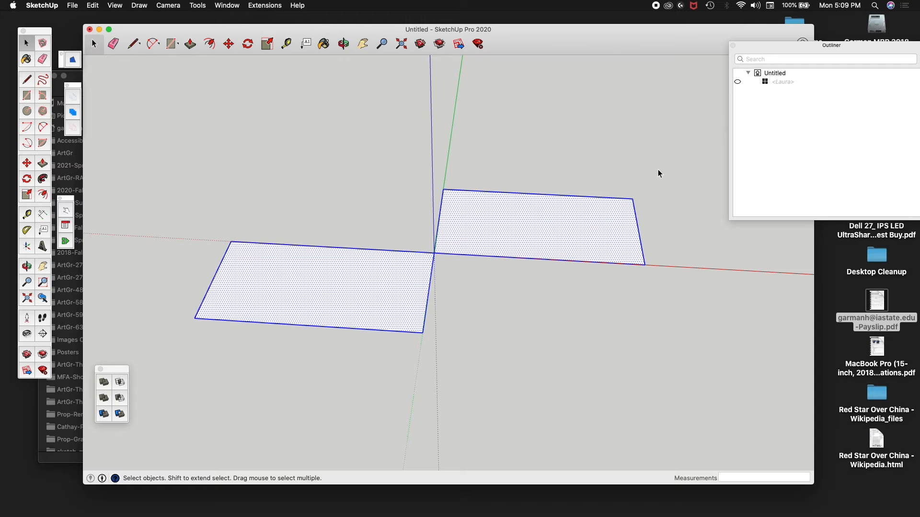
left_click_drag(658, 173, 250, 387)
left_click(390, 143)
left_click_drag(653, 178, 309, 381)
left_click_drag(650, 158, 225, 373)
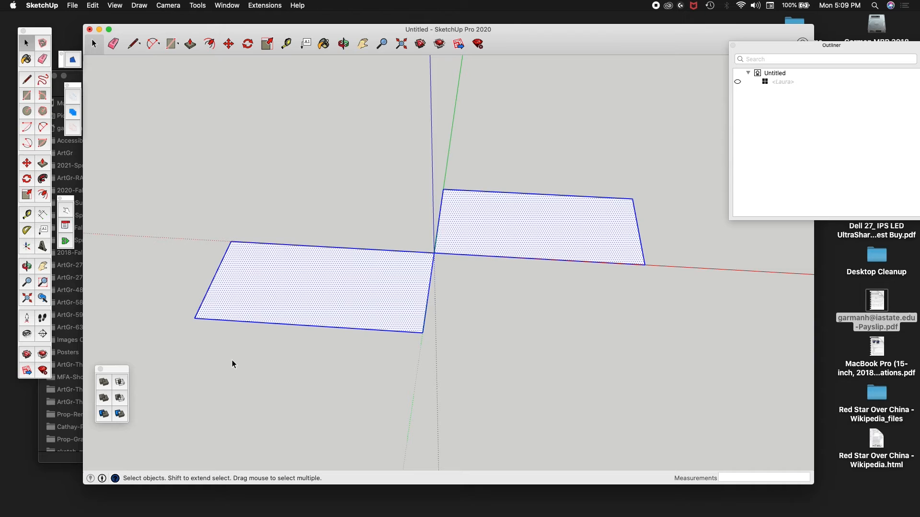
right_click(271, 275)
left_click(288, 277)
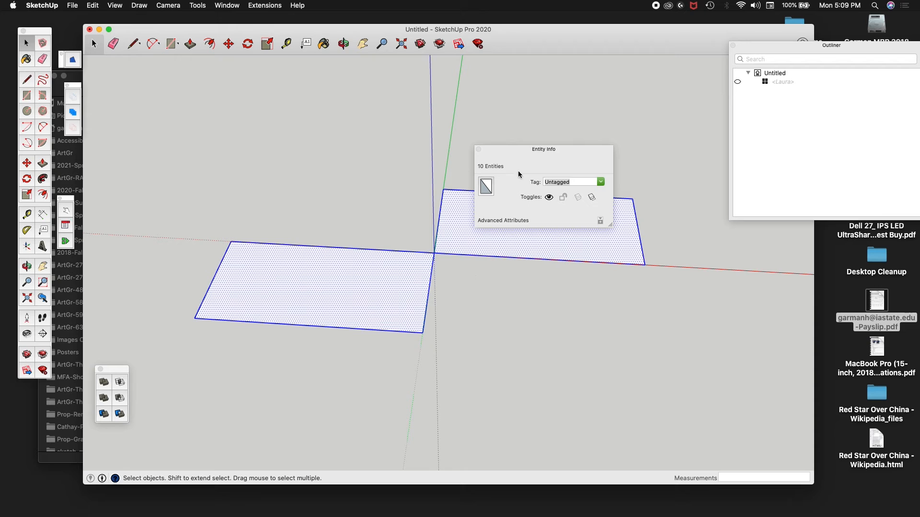
left_click(478, 149)
right_click(398, 294)
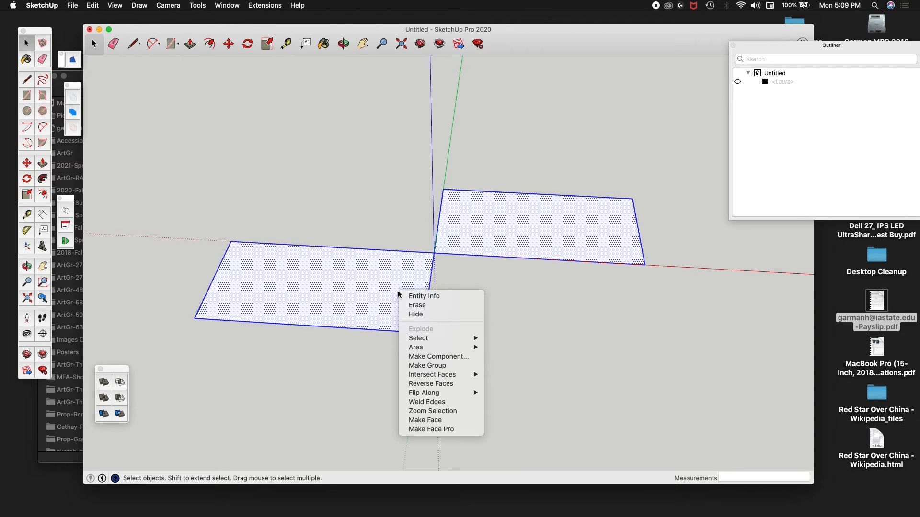
left_click(424, 365)
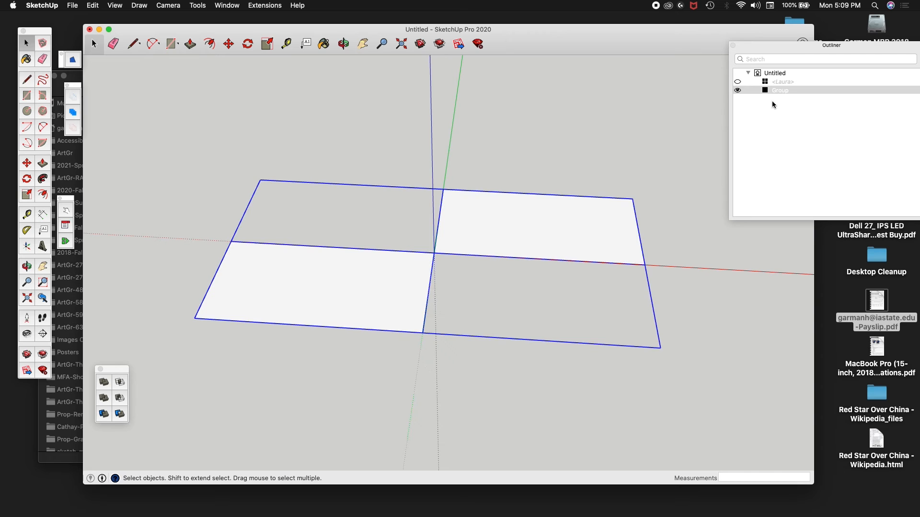
Rename the new group of rectangles to Ref-1 in the Outliner.
double_click(780, 92)
right_click(780, 92)
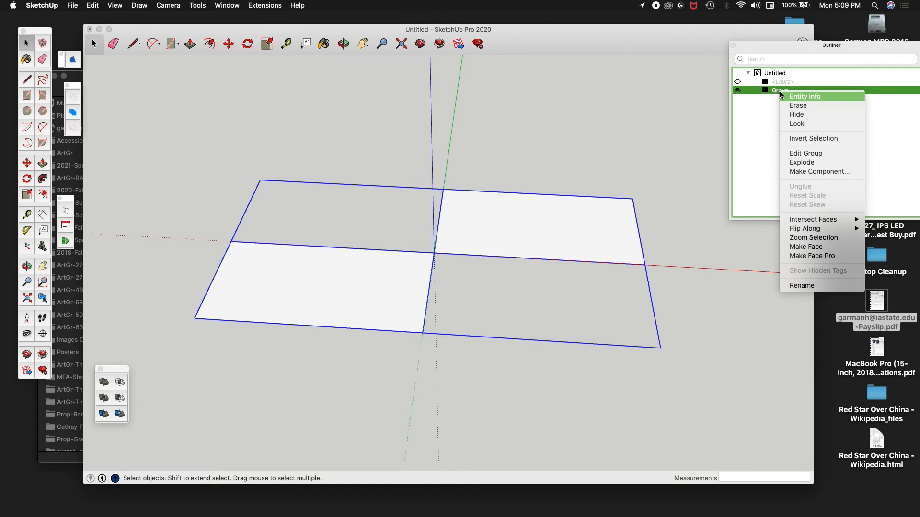
left_click(811, 284)
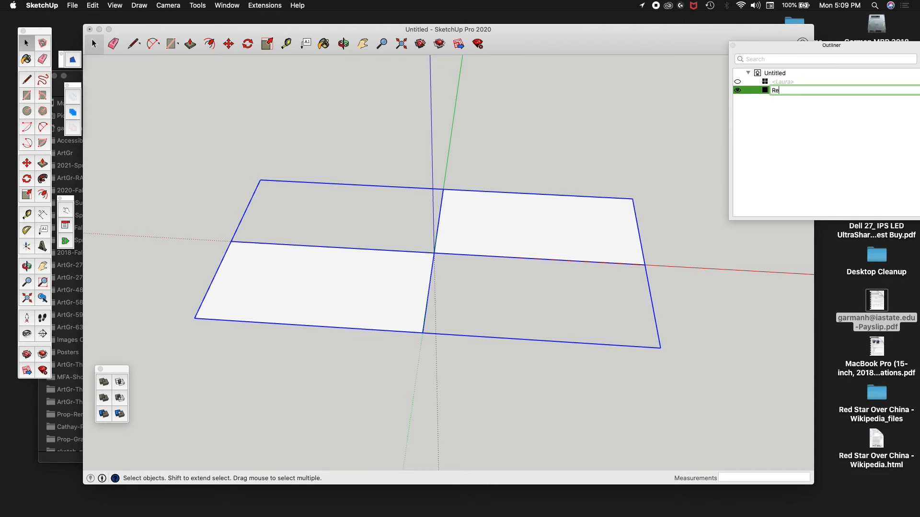
key("Return")
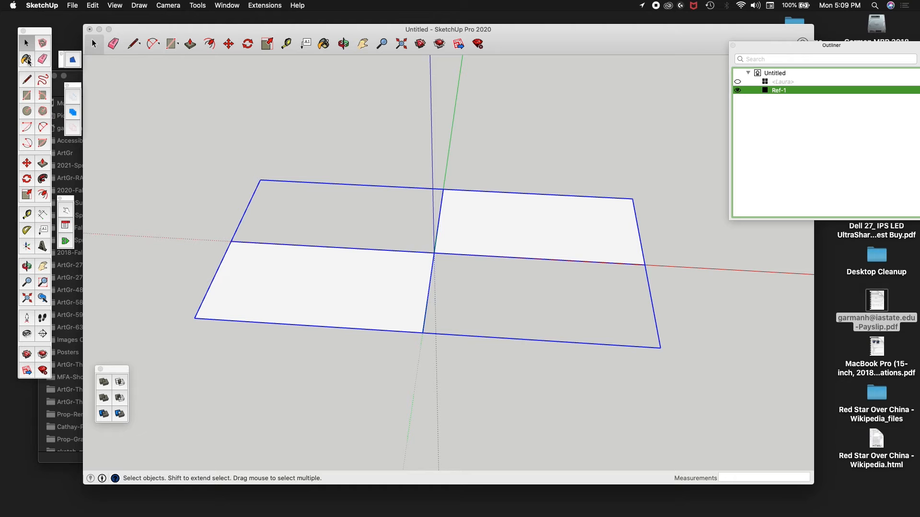
Start saving the model into the solids_a folder inside demo, reusing the existing v1.2 file's name as the base name.
left_click(73, 5)
left_click(79, 77)
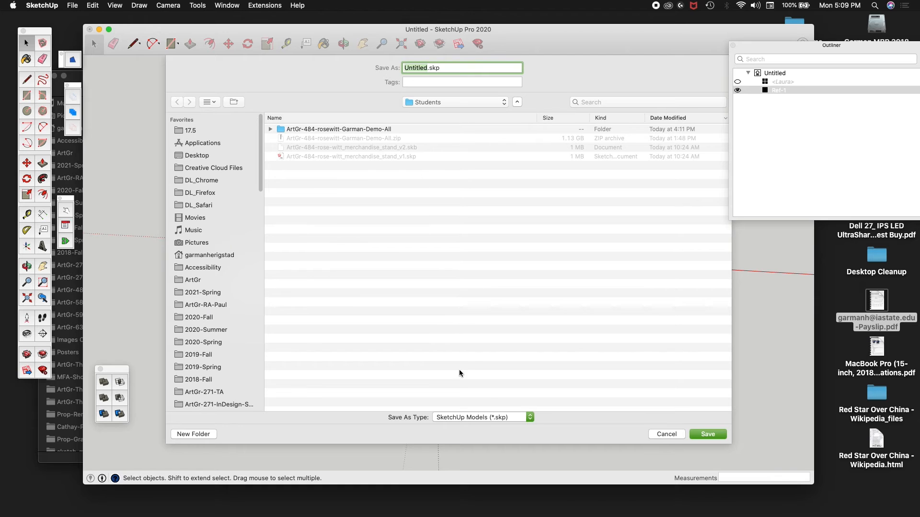
left_click(465, 107)
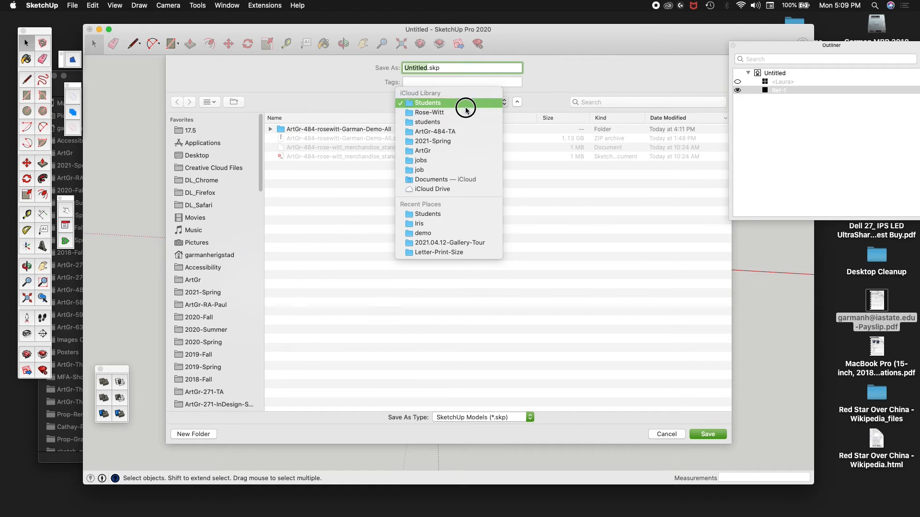
left_click(488, 232)
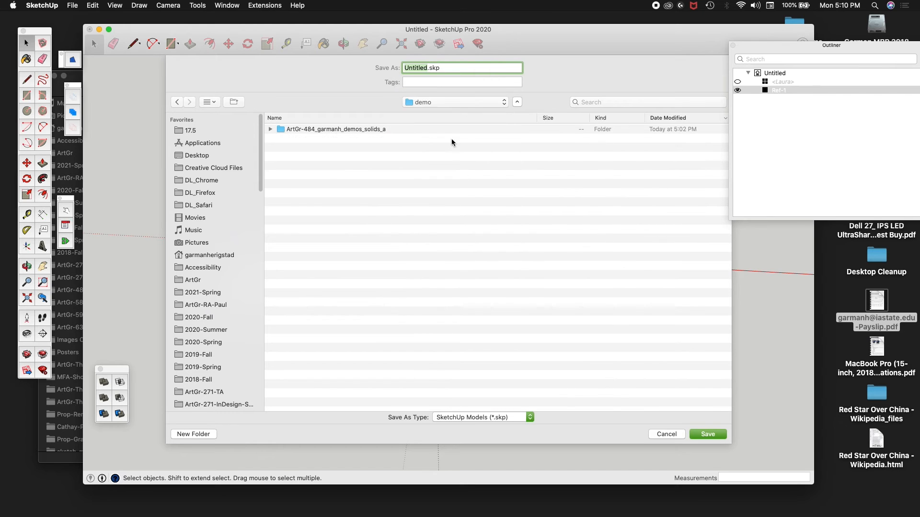
double_click(353, 128)
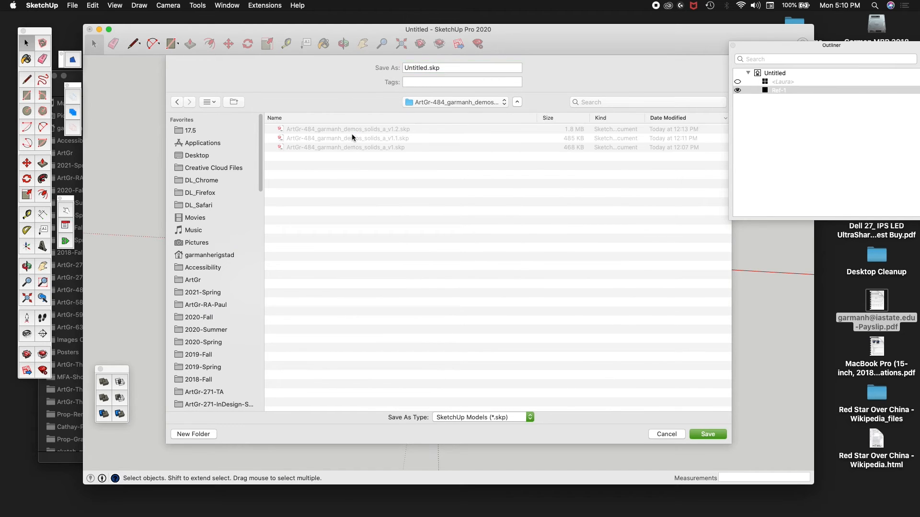
left_click(454, 138)
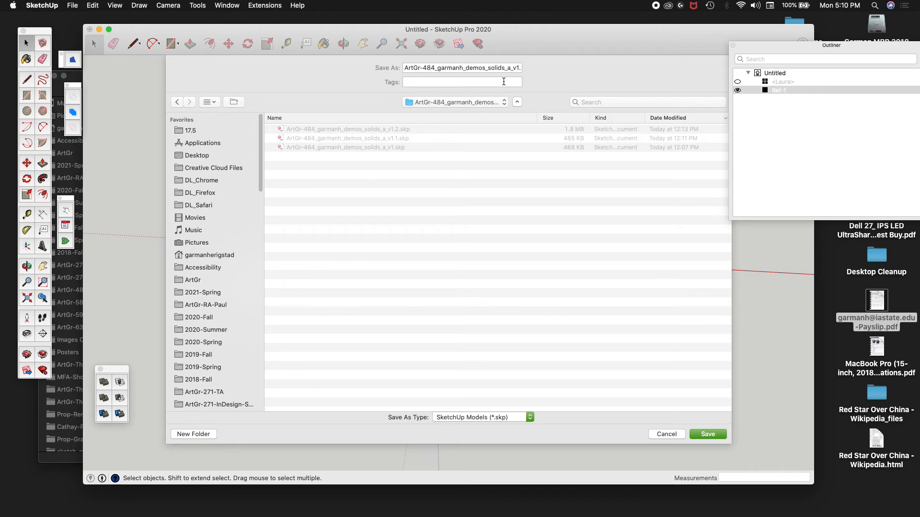
Change the end of the file name to solids_b_v1, save the model as a .skp file, and clear the selection.
left_click(503, 80)
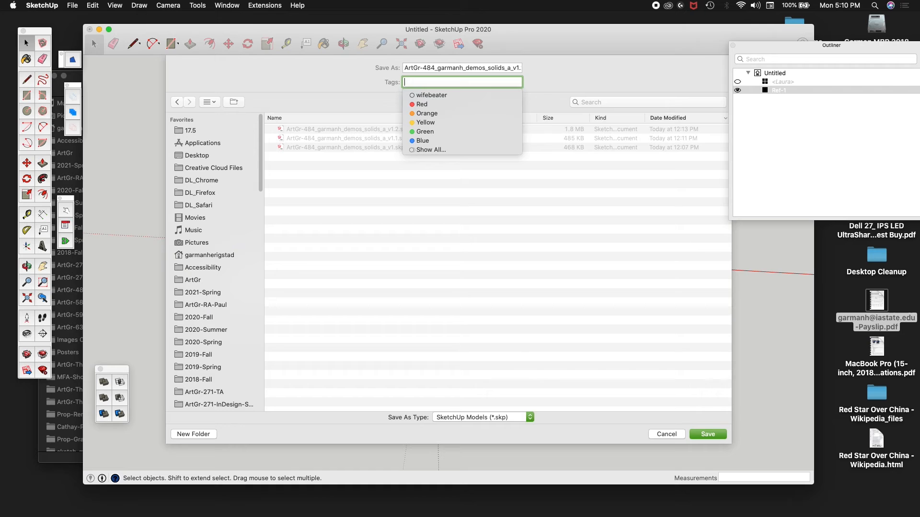
left_click(513, 67)
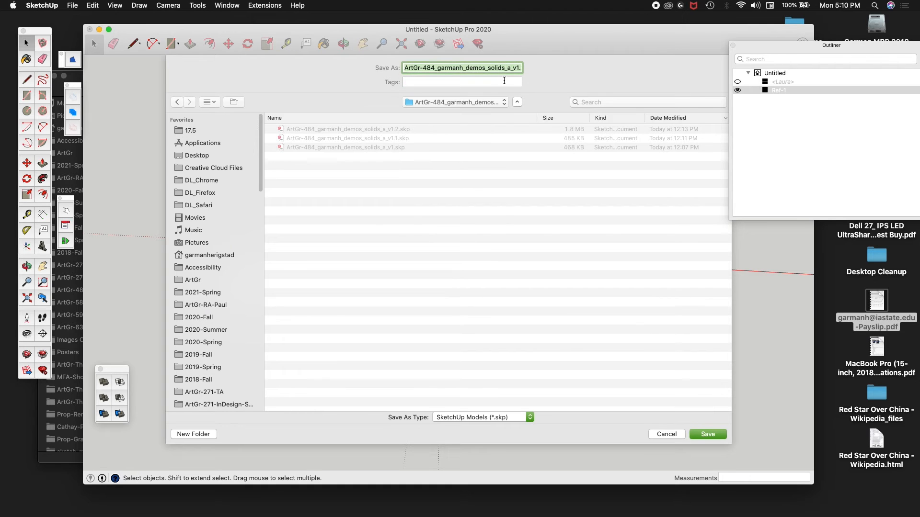
left_click(518, 68)
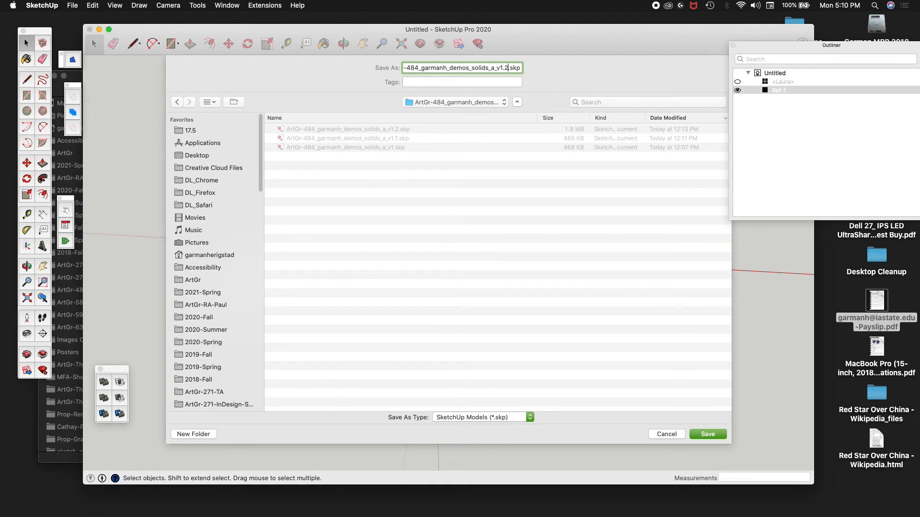
key("BackSpace")
key("BackSpace")
key("BackSpace")
key("BackSpace")
type("b")
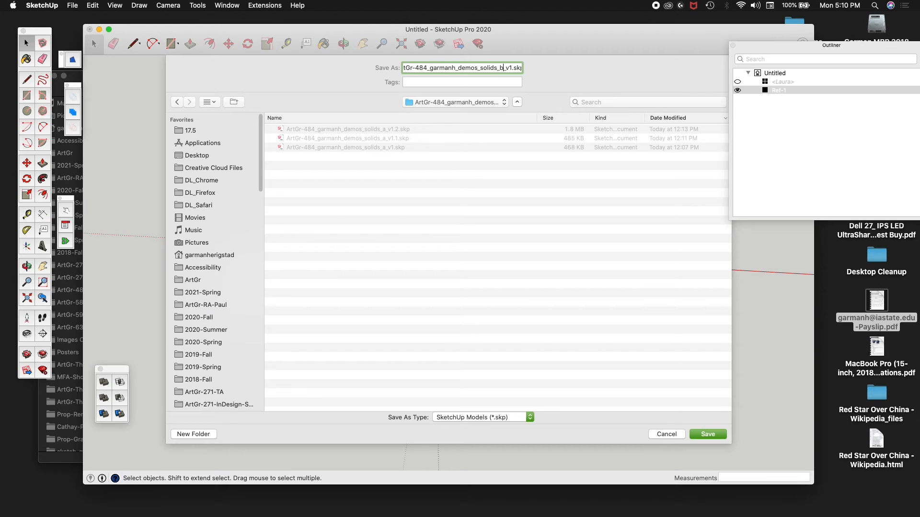
key("Return")
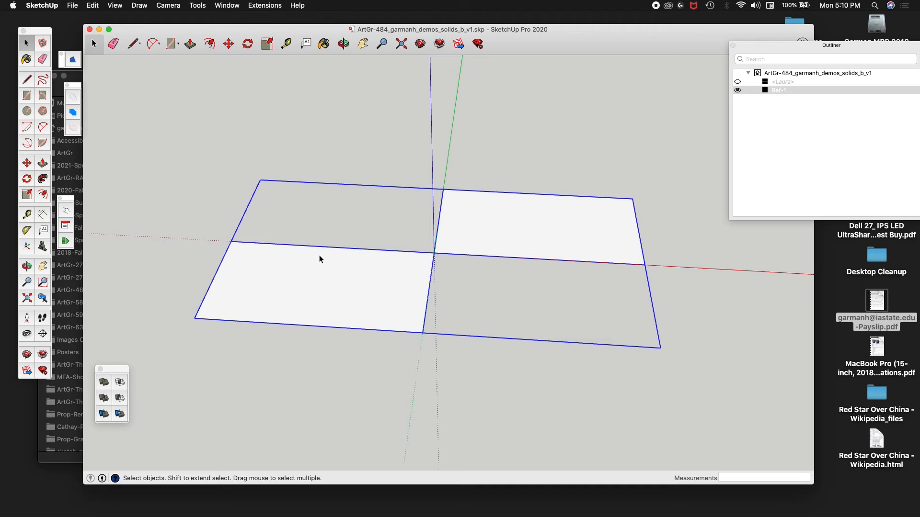
left_click(625, 139)
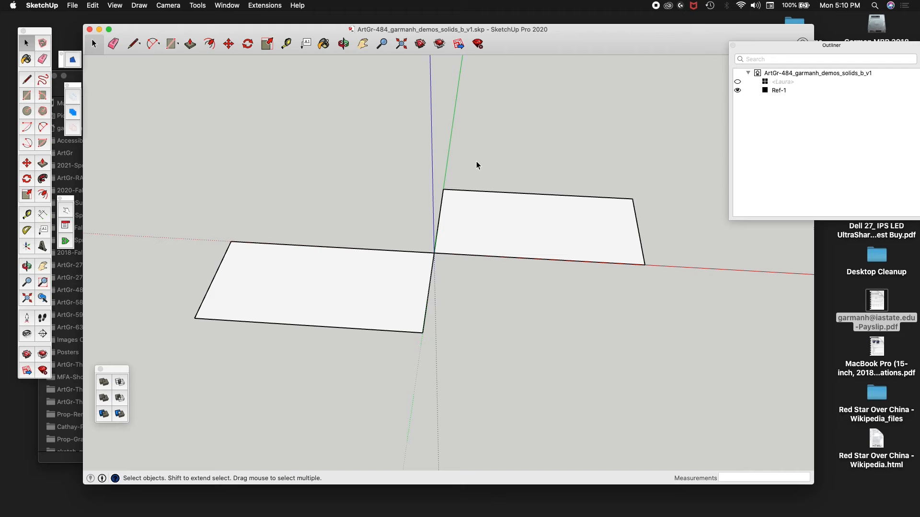
left_click(679, 112)
left_click(279, 6)
mouse_move(209, 8)
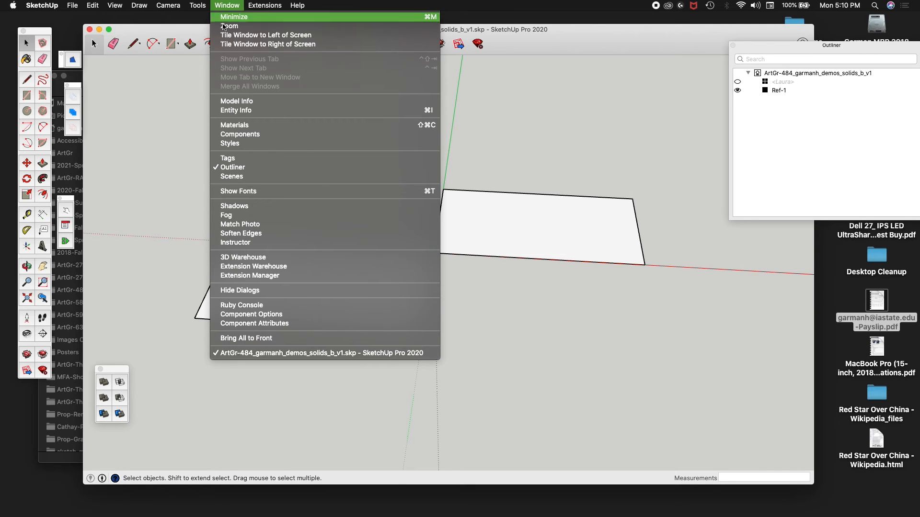
left_click(537, 128)
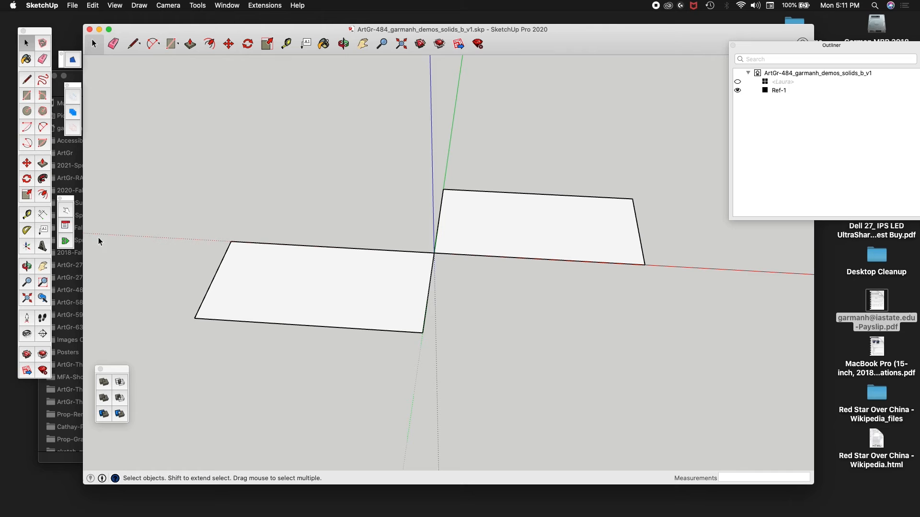
Place filled 3D text "Hot Dogs and Pickles", extruded 0.51 m, on the rotated rectangle's edge along the red axis, and hide the text component.
left_click(42, 247)
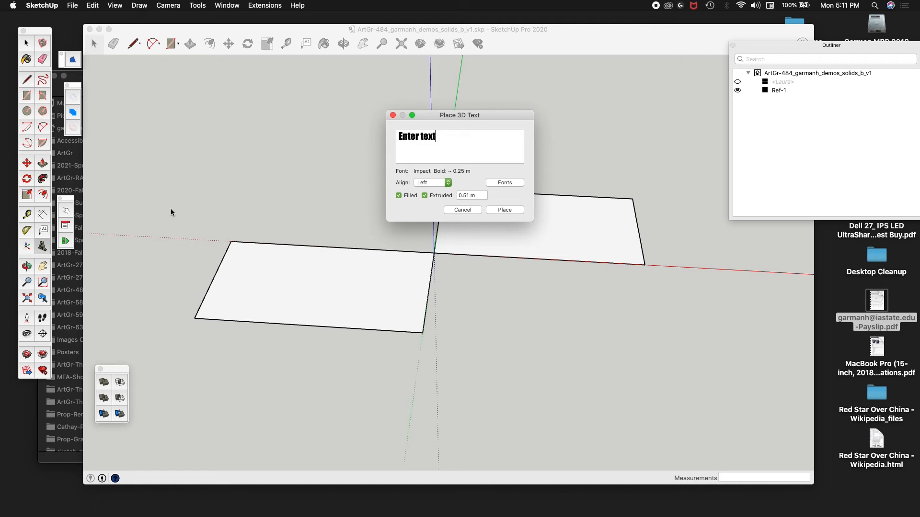
left_click(597, 109)
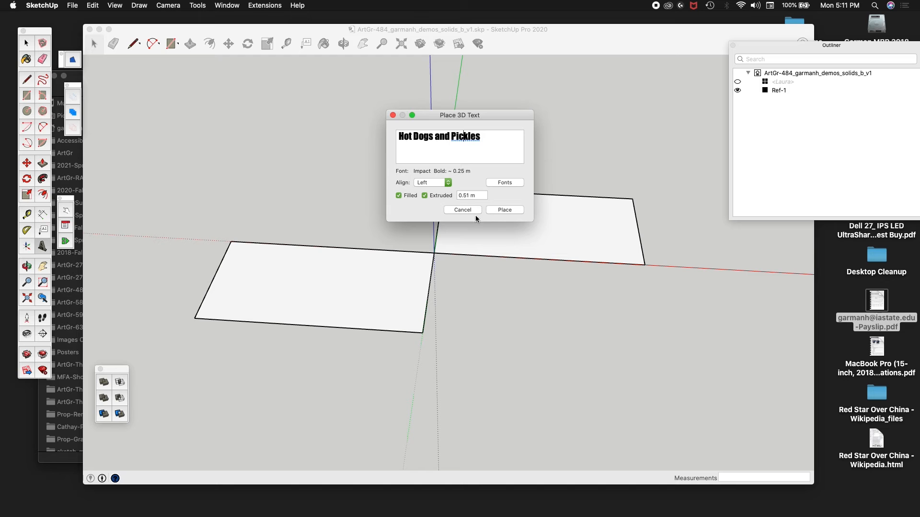
left_click(503, 210)
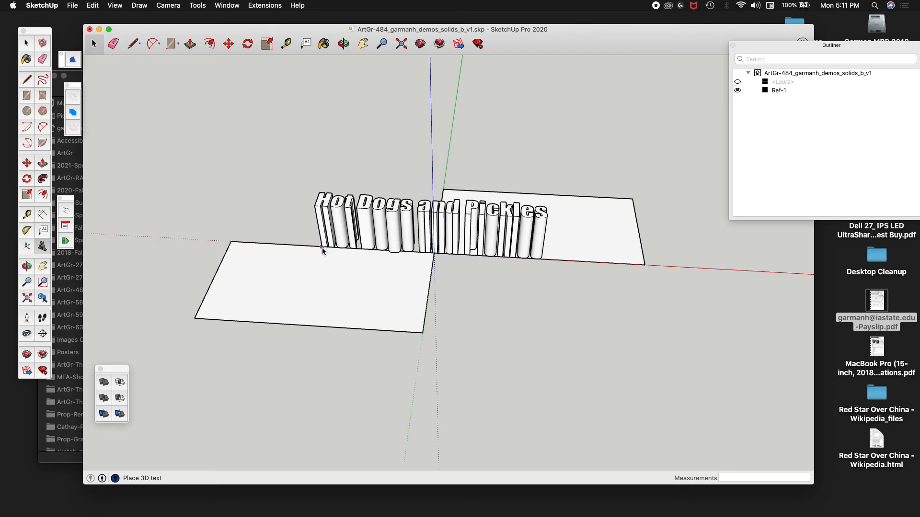
left_click(322, 248)
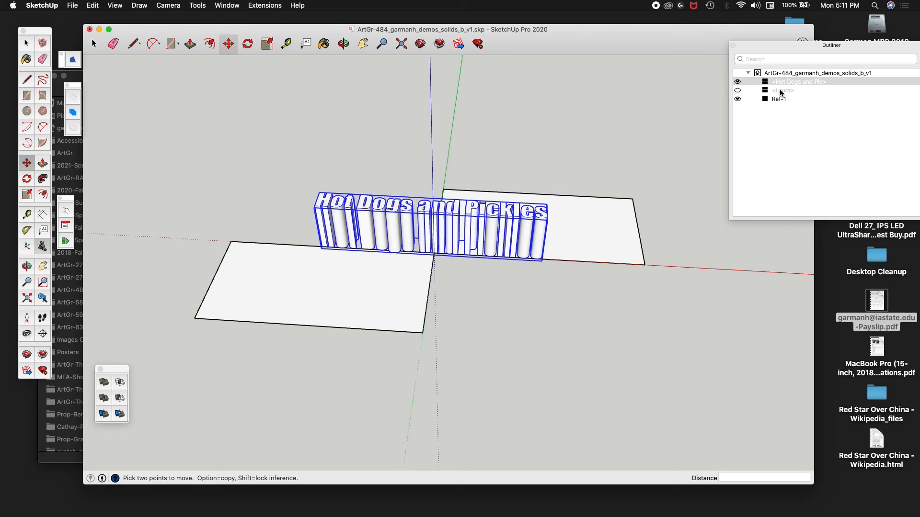
left_click(738, 84)
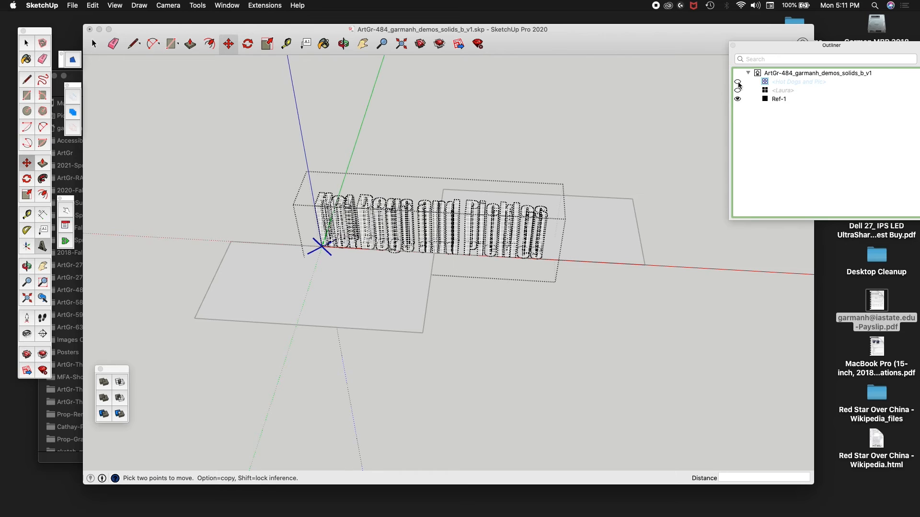
Unhide the 3D text and scale it uniformly by 1.40 from one corner, followed by 1.25 from the opposite corner.
left_click(738, 83)
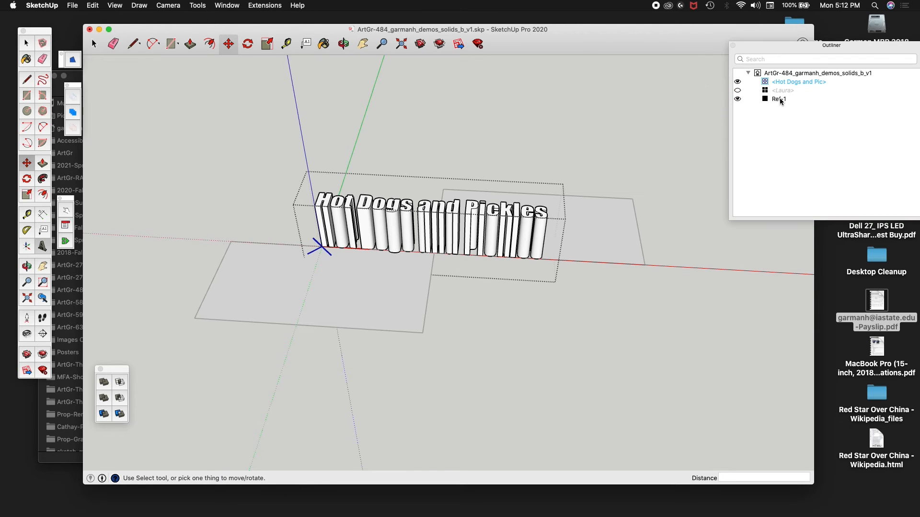
left_click(780, 99)
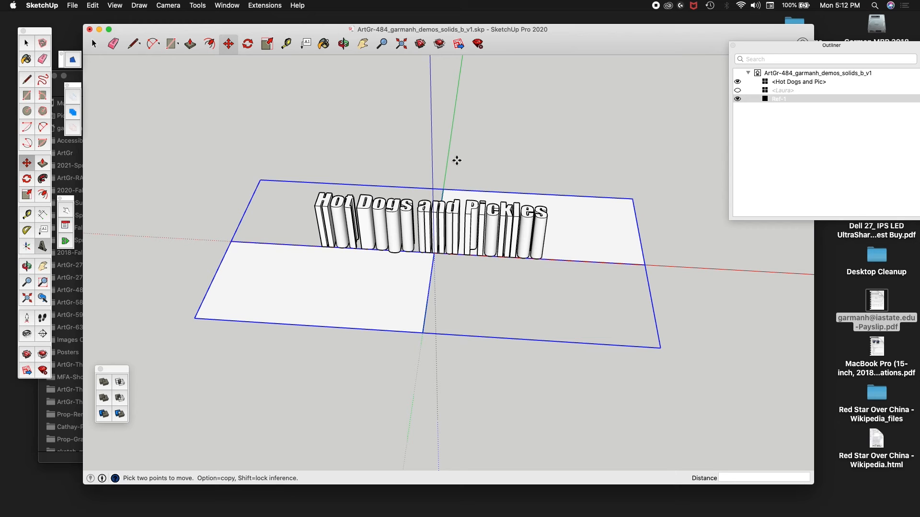
left_click(268, 47)
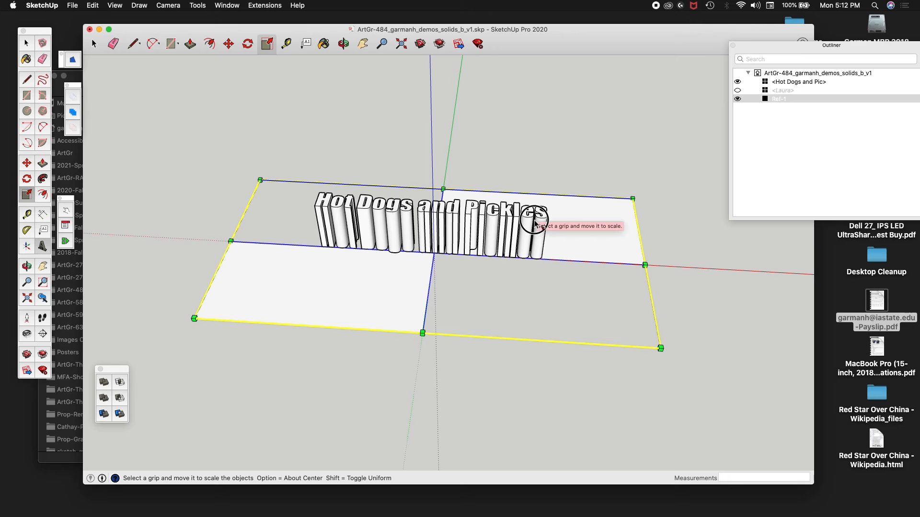
left_click(816, 82)
left_click(816, 82)
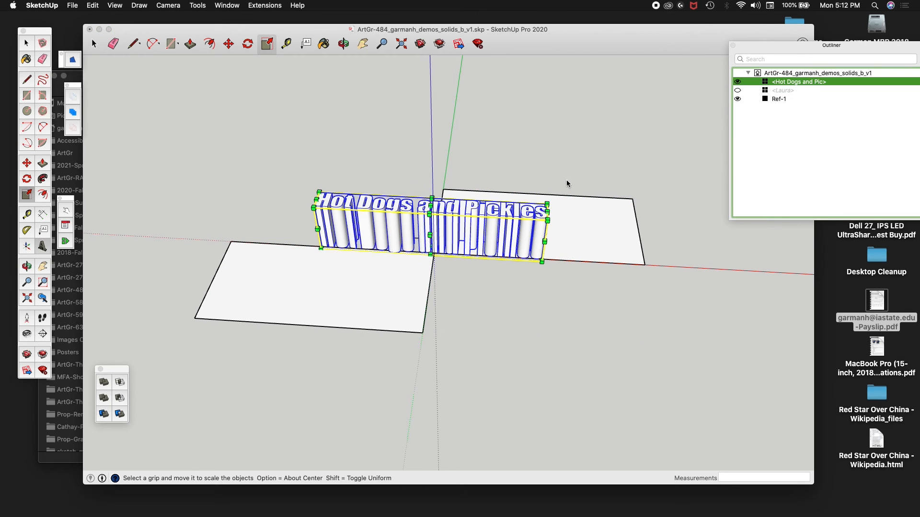
left_click(547, 206)
left_click_drag(548, 203, 643, 184)
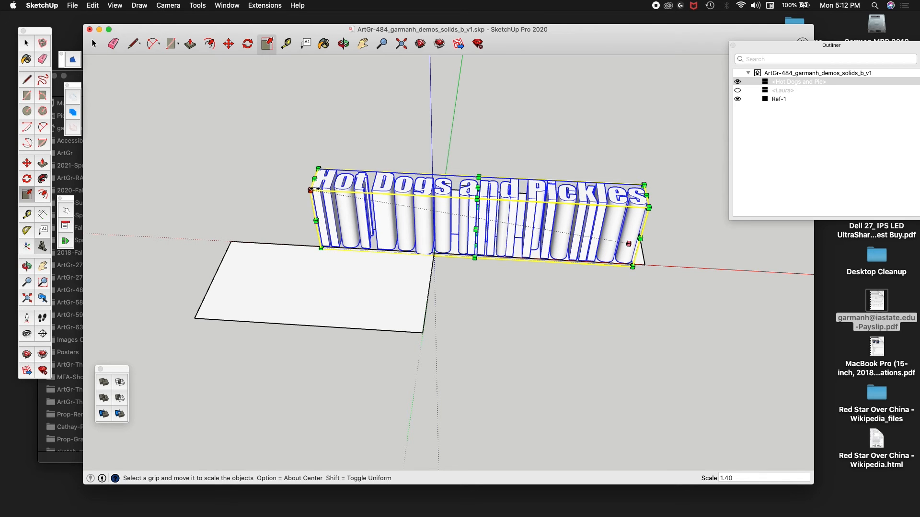
left_click_drag(310, 190, 214, 216)
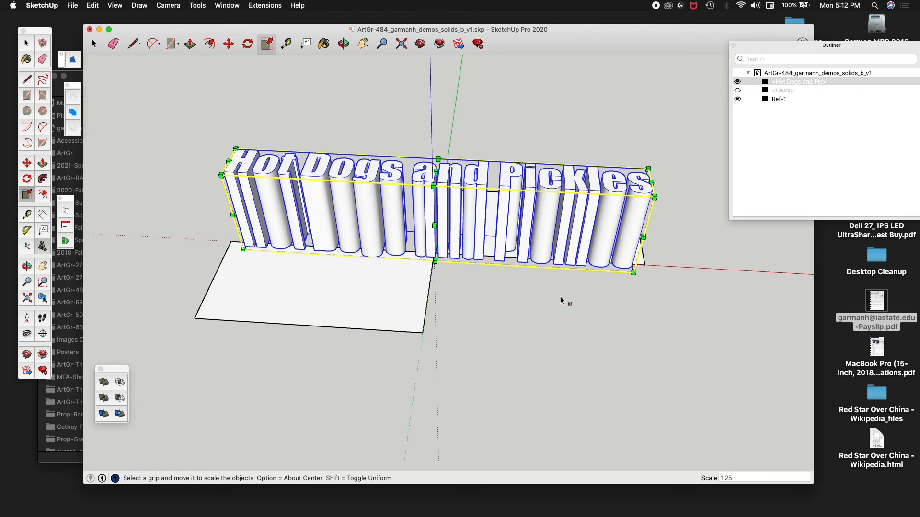
Rotate the 3D text 90 degrees about the red axis so the lettering stands upright, and clear the selection.
key("o")
left_click_drag(534, 322, 573, 330)
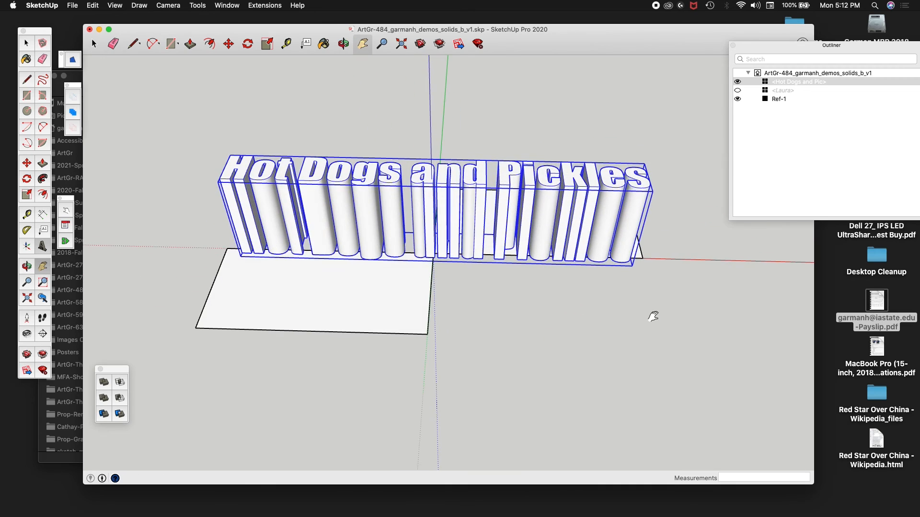
left_click_drag(715, 303, 674, 328)
middle_click_drag(714, 324, 529, 363)
middle_click_drag(414, 359, 473, 383)
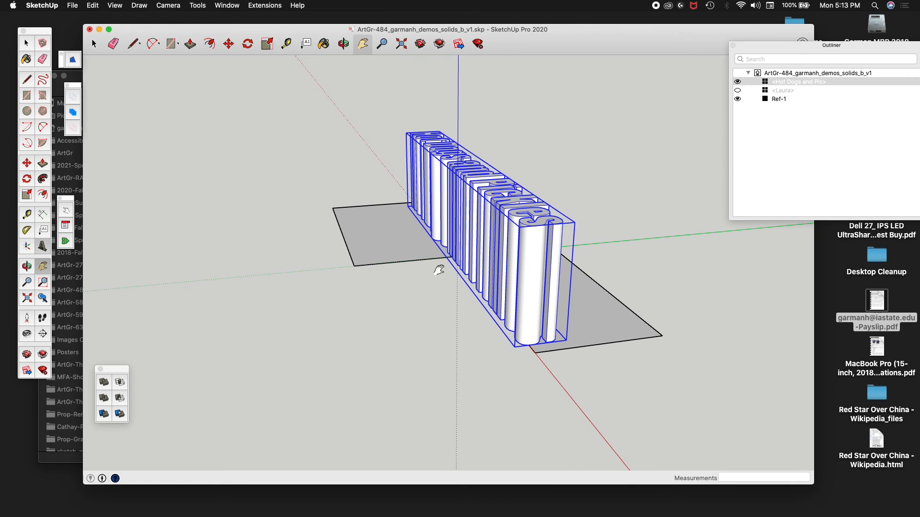
left_click(248, 44)
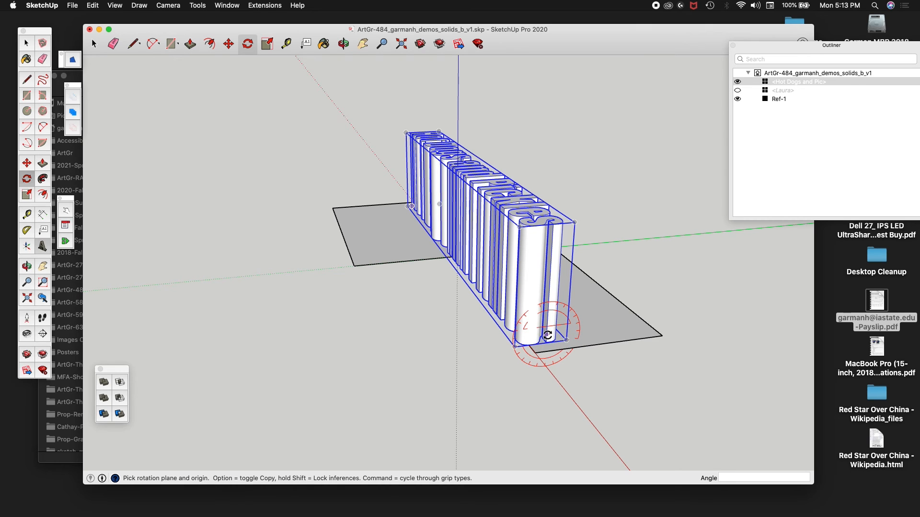
left_click(547, 335)
left_click(389, 349)
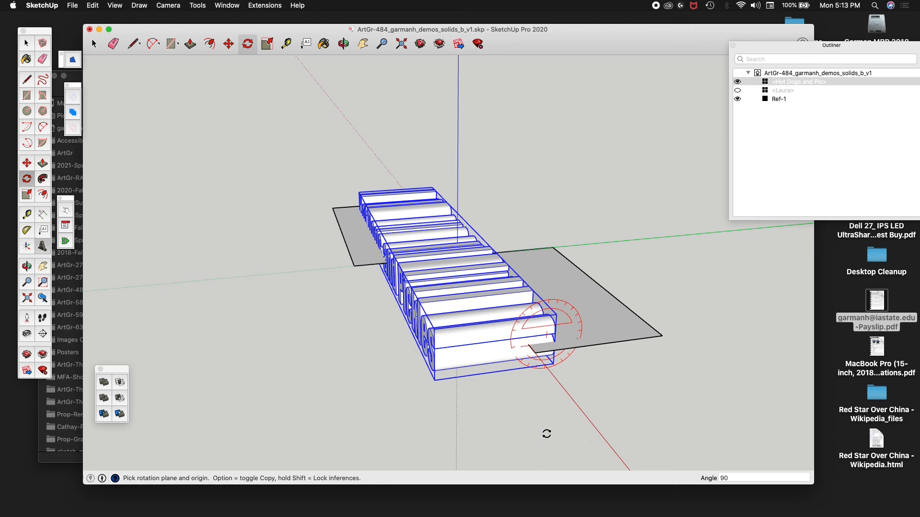
left_click(546, 434)
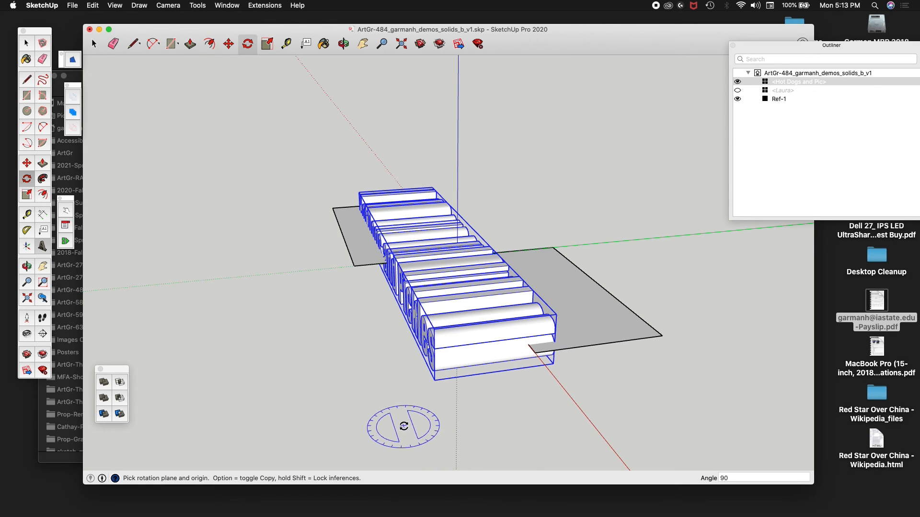
key("space")
left_click(395, 424)
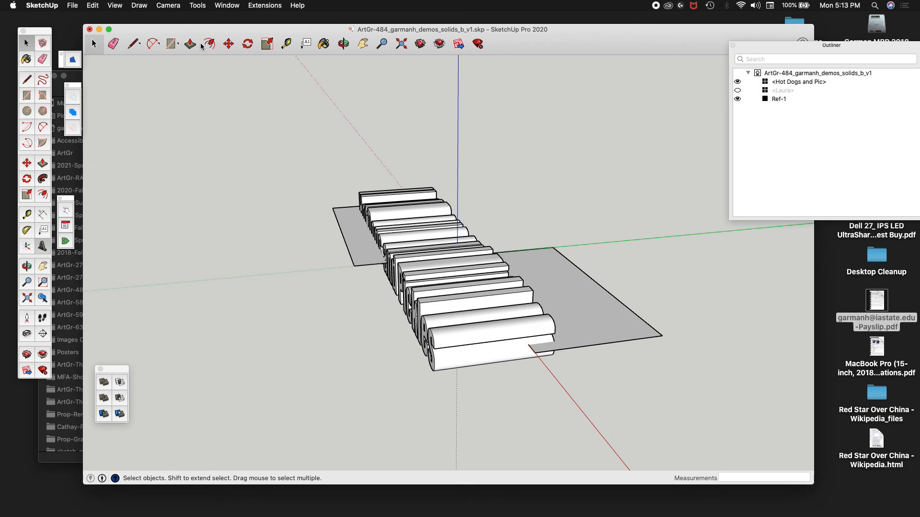
Select the text component and move it 0.5 m up along the blue axis.
left_click(248, 43)
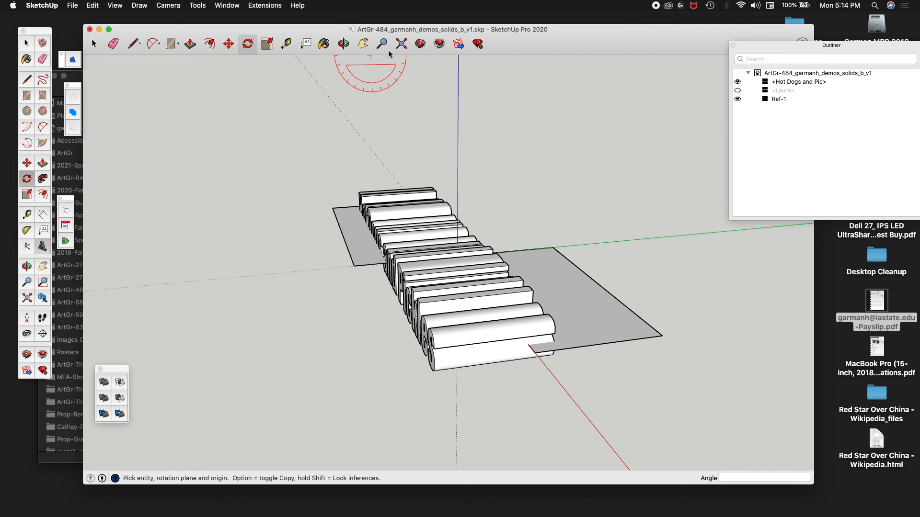
left_click(343, 43)
left_click_drag(275, 207, 425, 272)
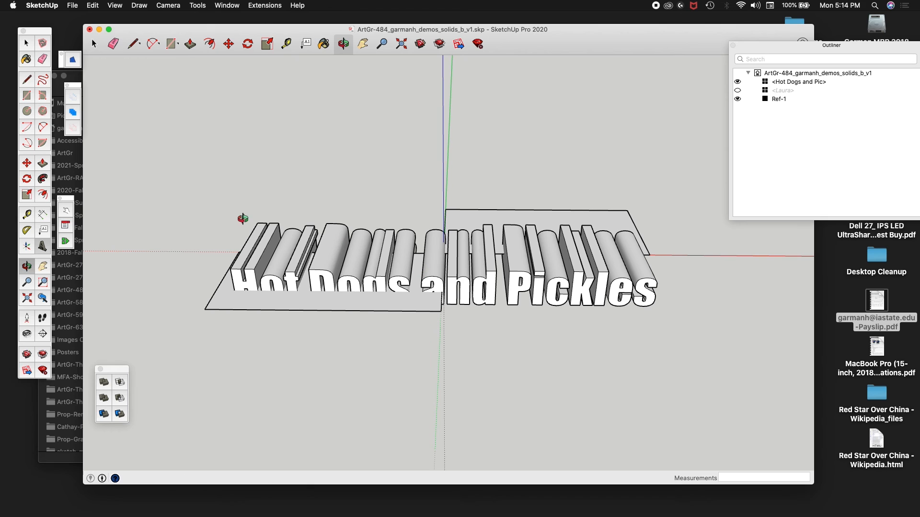
left_click(791, 83)
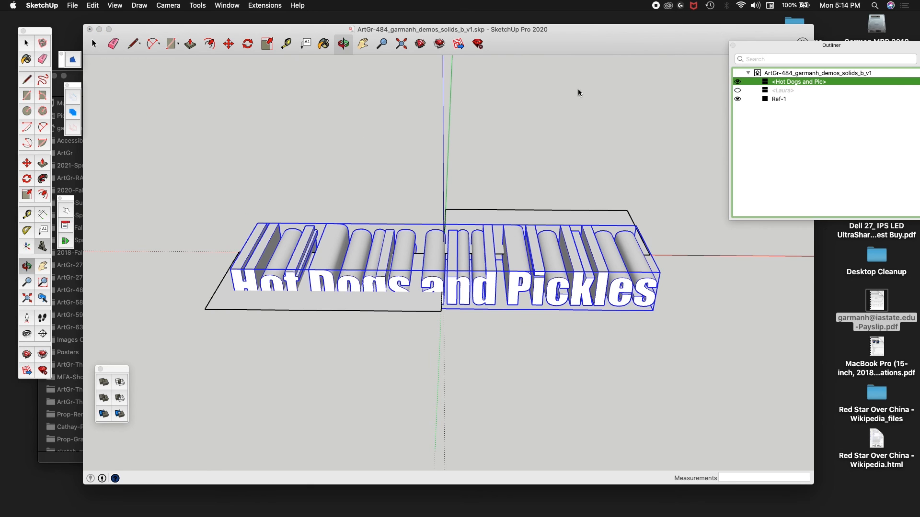
left_click(229, 45)
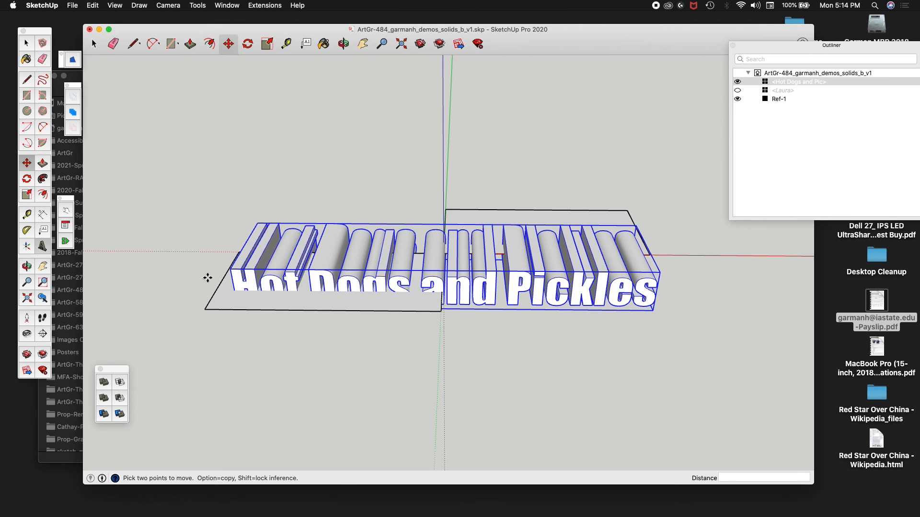
left_click(258, 218)
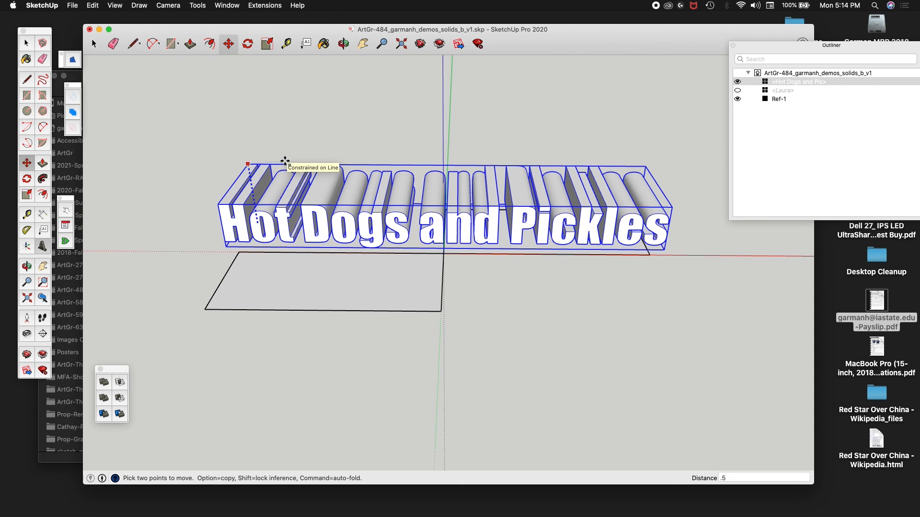
key("Return")
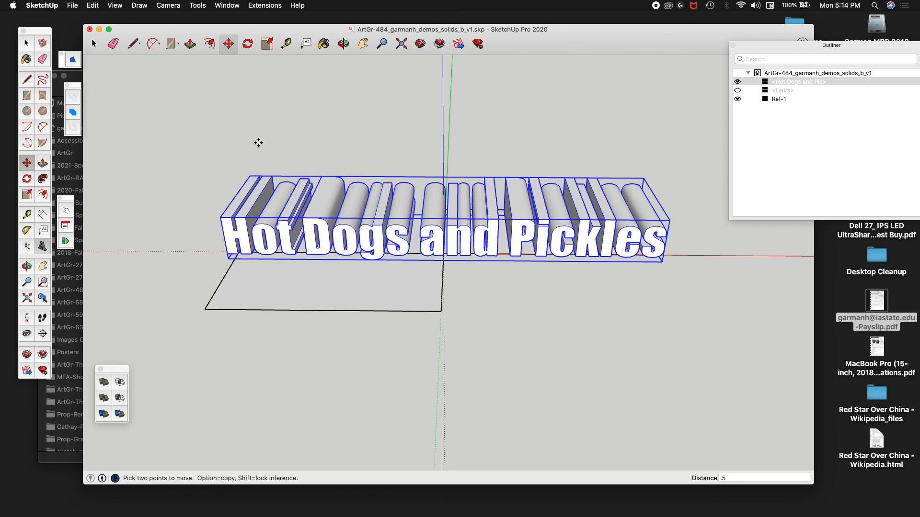
Move the text about 0.19 m along the green axis to centre it over the origin between the rectangles.
key("h")
left_click_drag(290, 163, 262, 86)
key("o")
key("h")
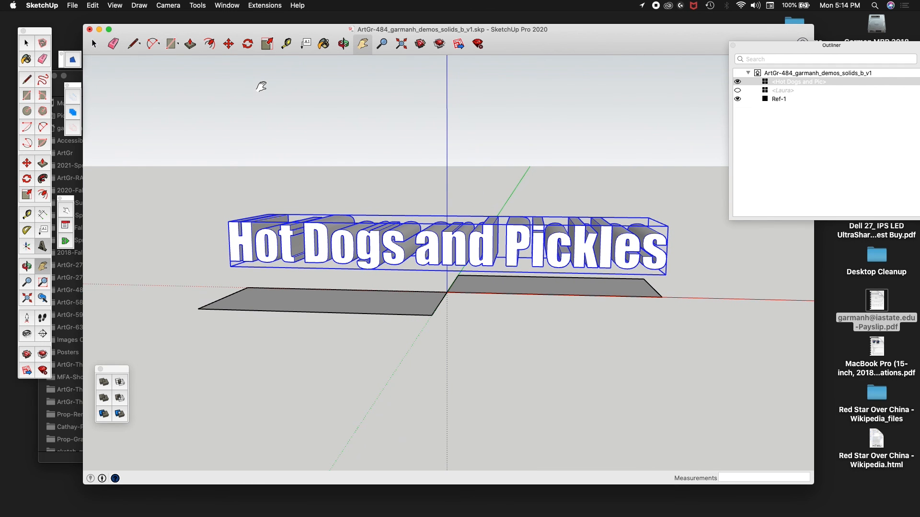
middle_click_drag(475, 180, 420, 243)
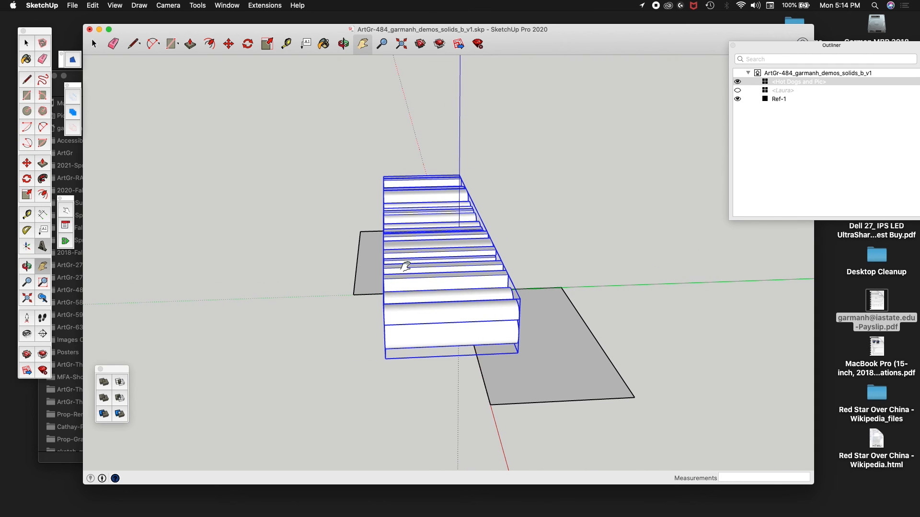
middle_click_drag(512, 186, 489, 198)
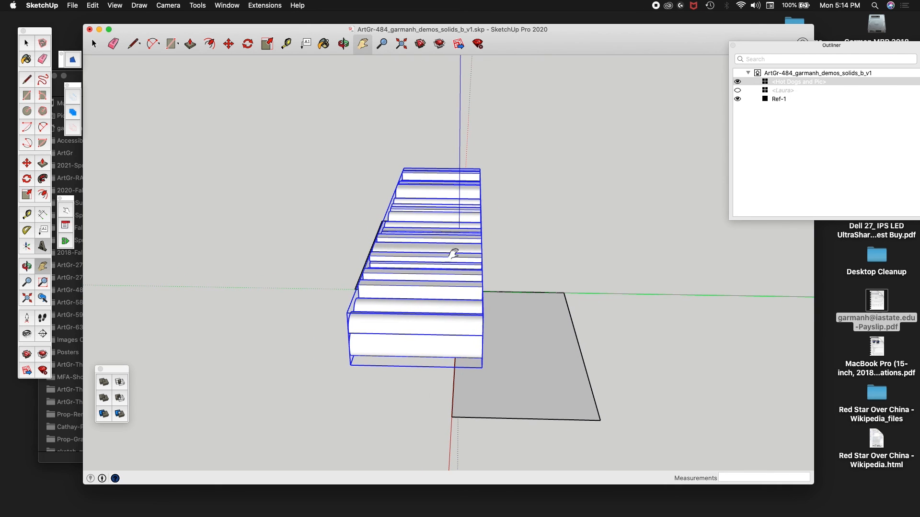
left_click(229, 43)
left_click(480, 169)
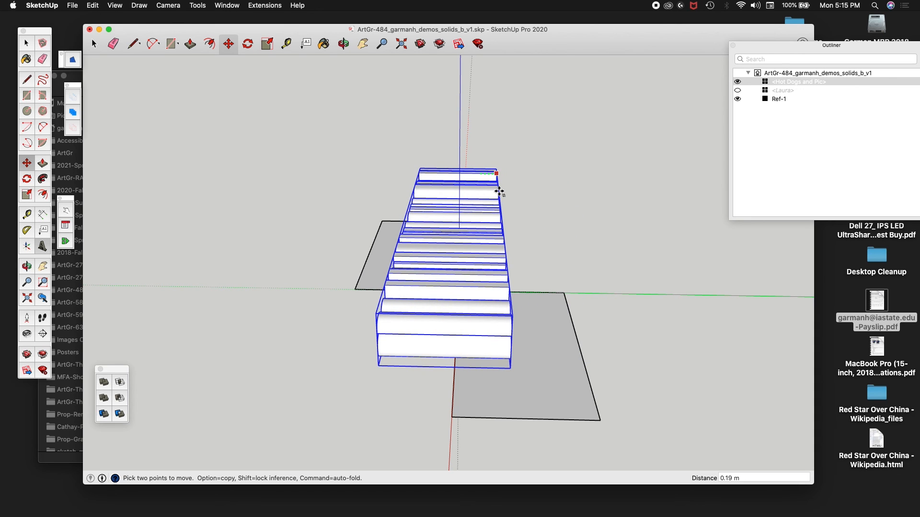
left_click(500, 136)
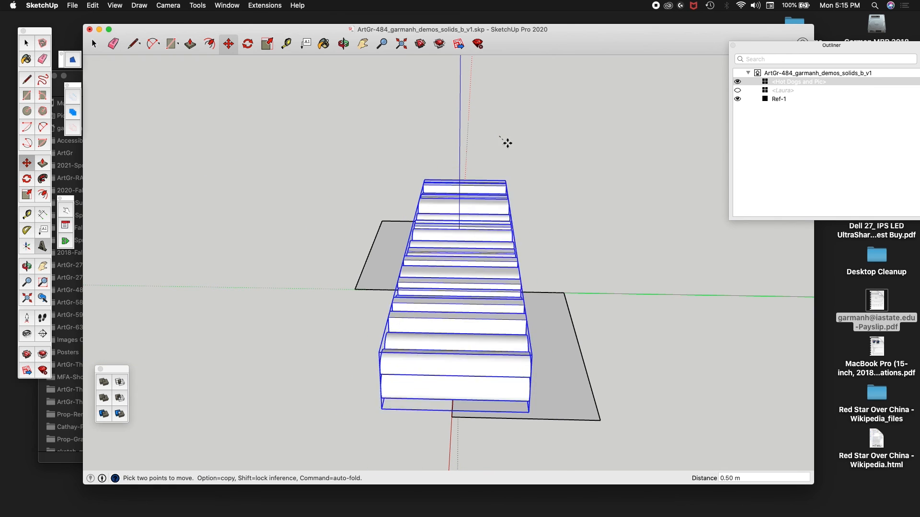
left_click(498, 136)
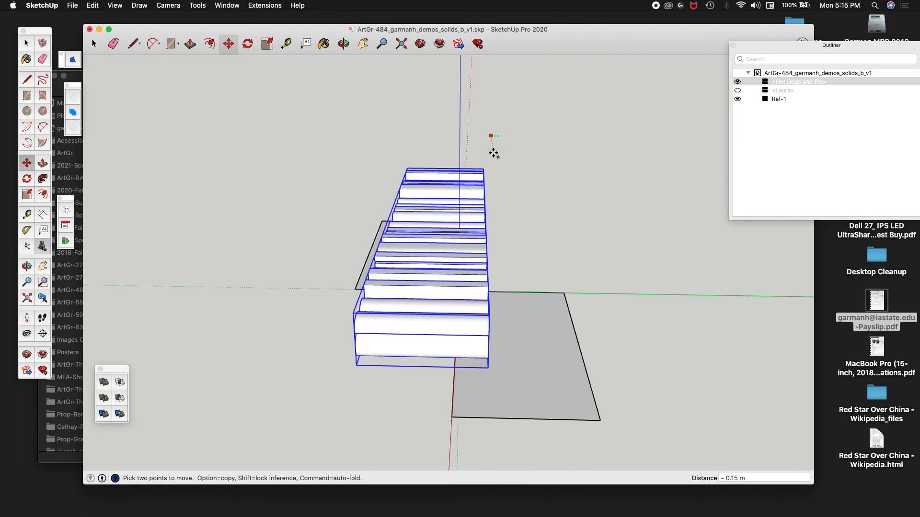
key("Escape")
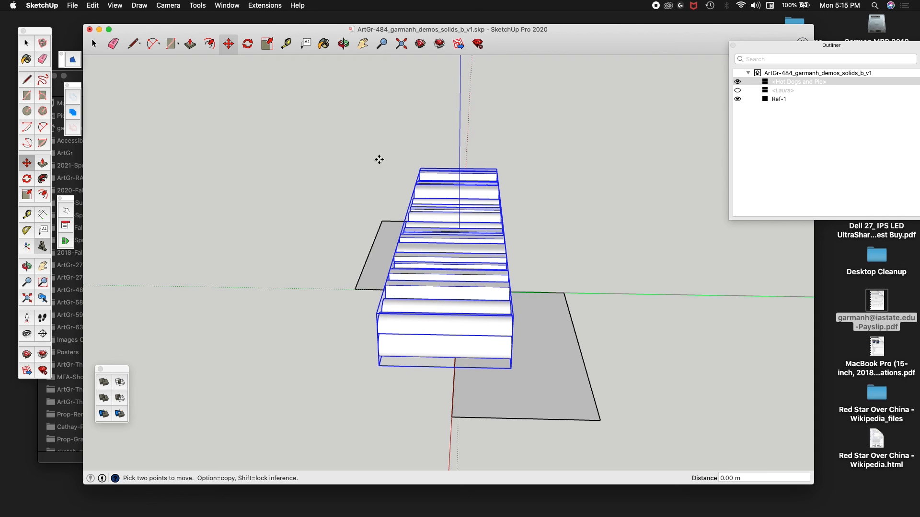
key("h")
middle_click_drag(274, 175, 533, 136)
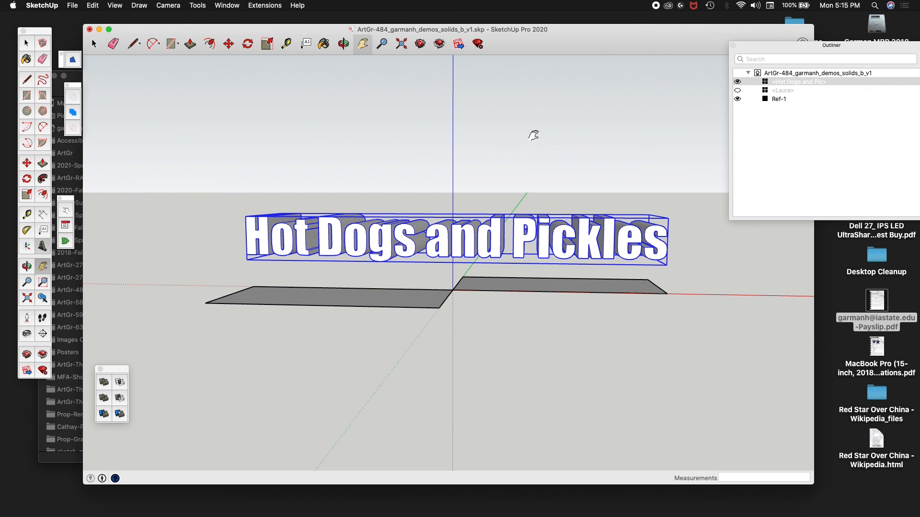